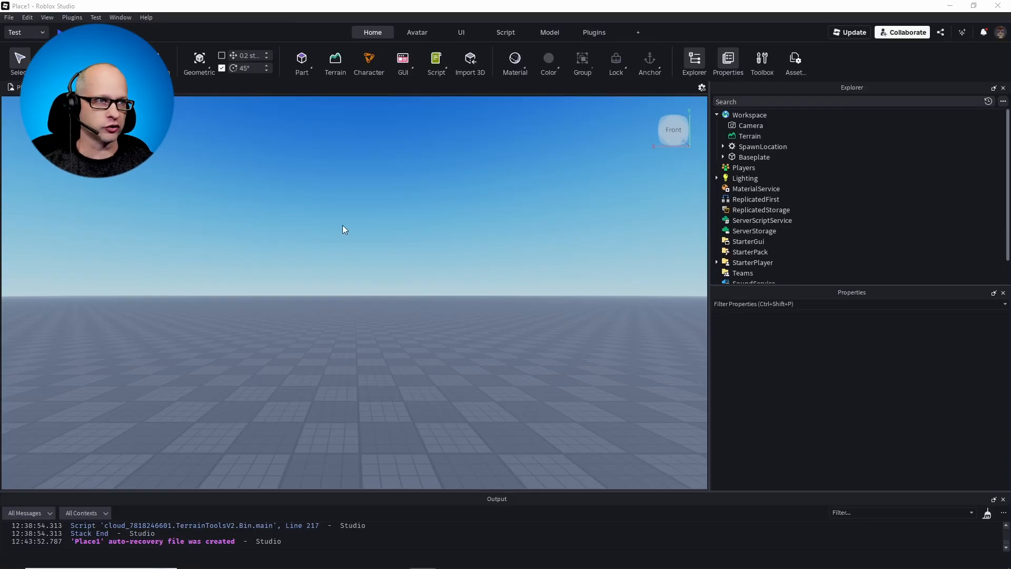
Insert a block part into the workspace and add a ParticleEmitter inside it.
left_click(311, 70)
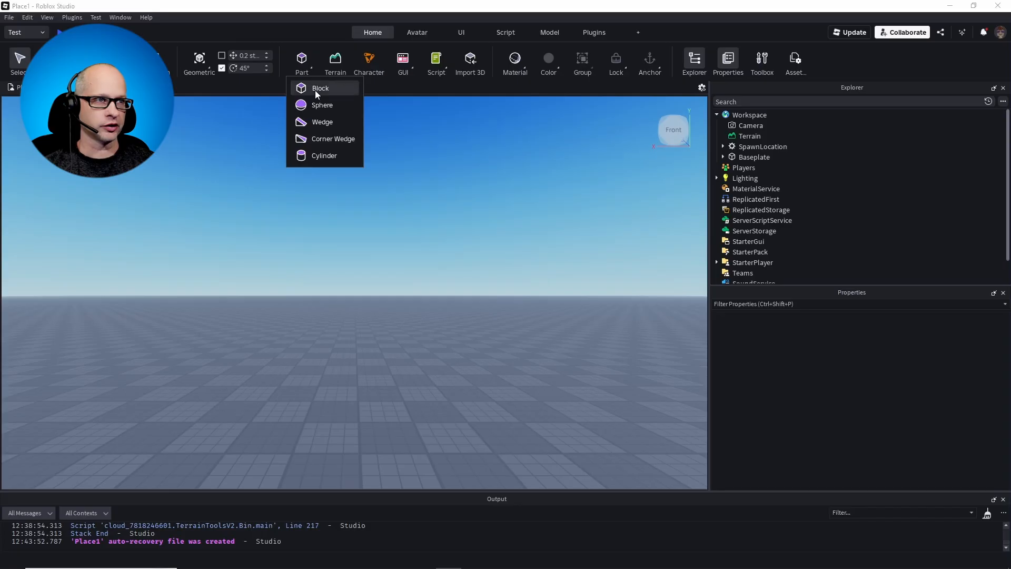
left_click(315, 89)
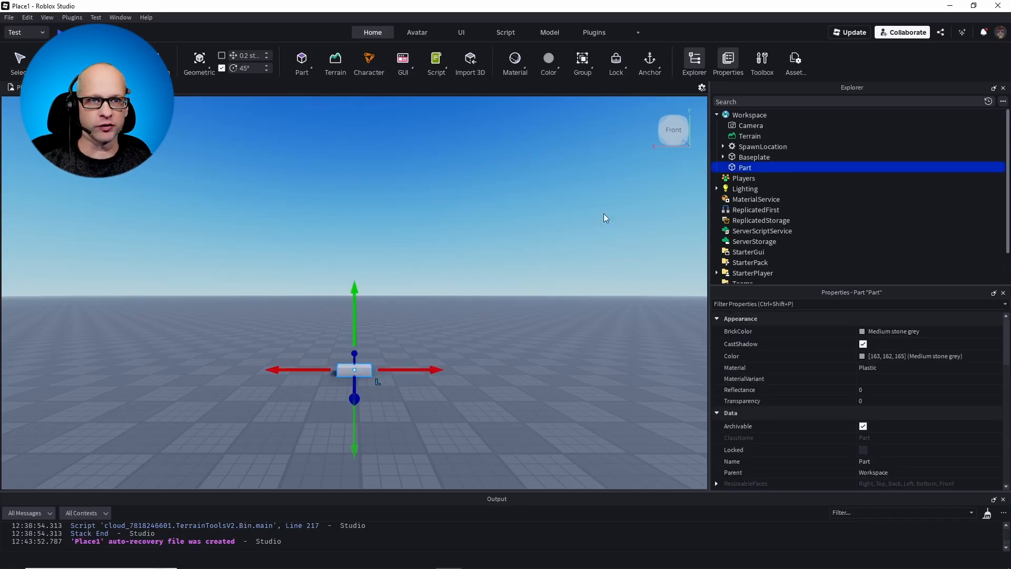
mouse_move(755, 168)
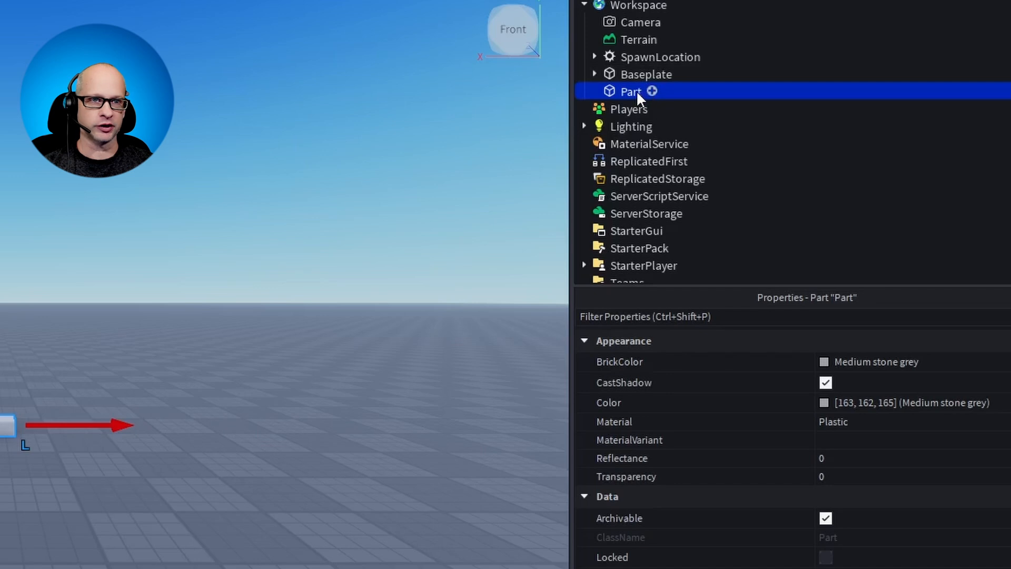
double_click(636, 92)
key("Escape")
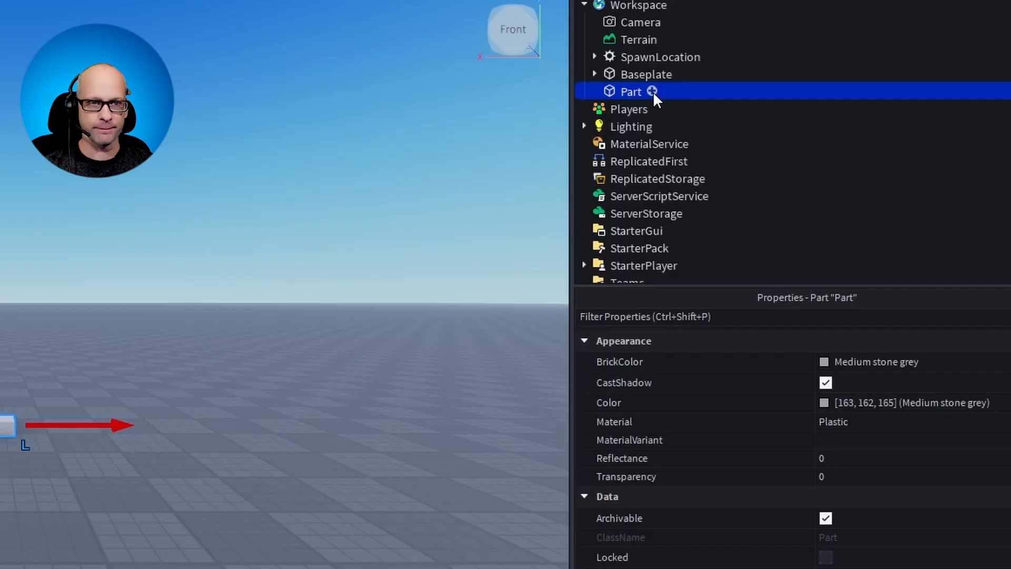
left_click(654, 90)
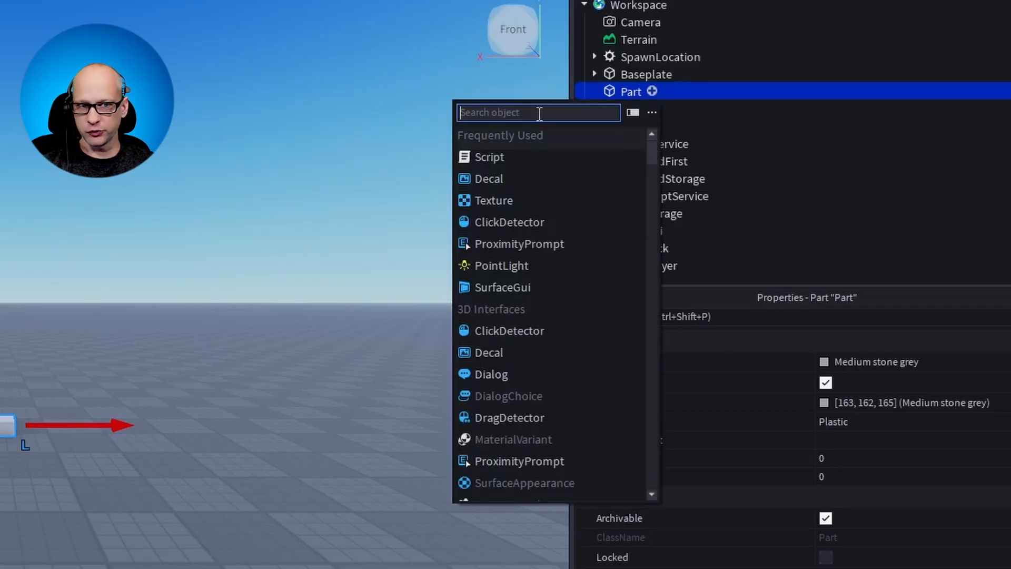
type("p")
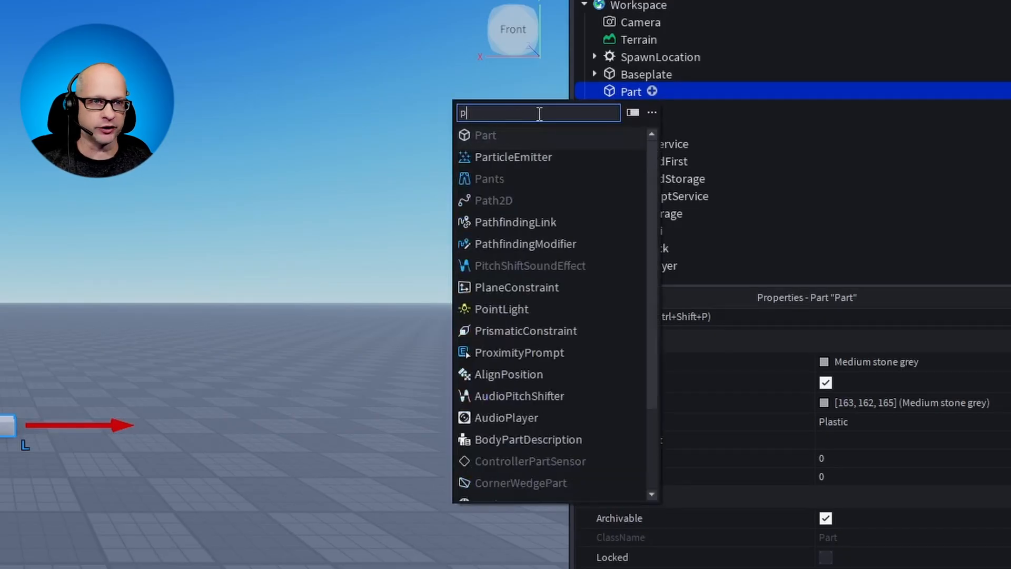
left_click(531, 156)
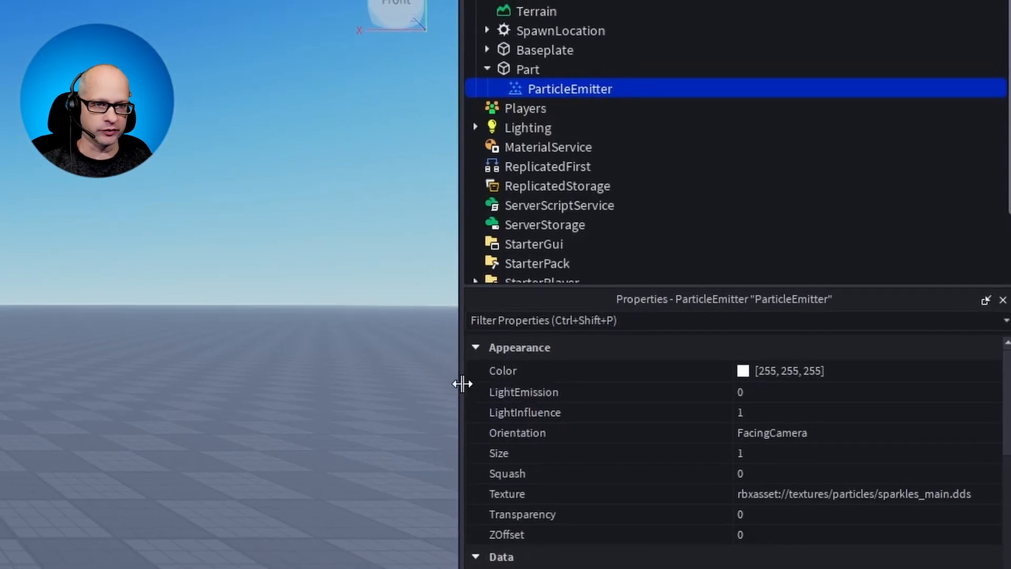
Widen the properties area and set the ParticleEmitter's Color to blue, RGB 49, 80, 255 (#3150ff).
left_click_drag(454, 386, 364, 387)
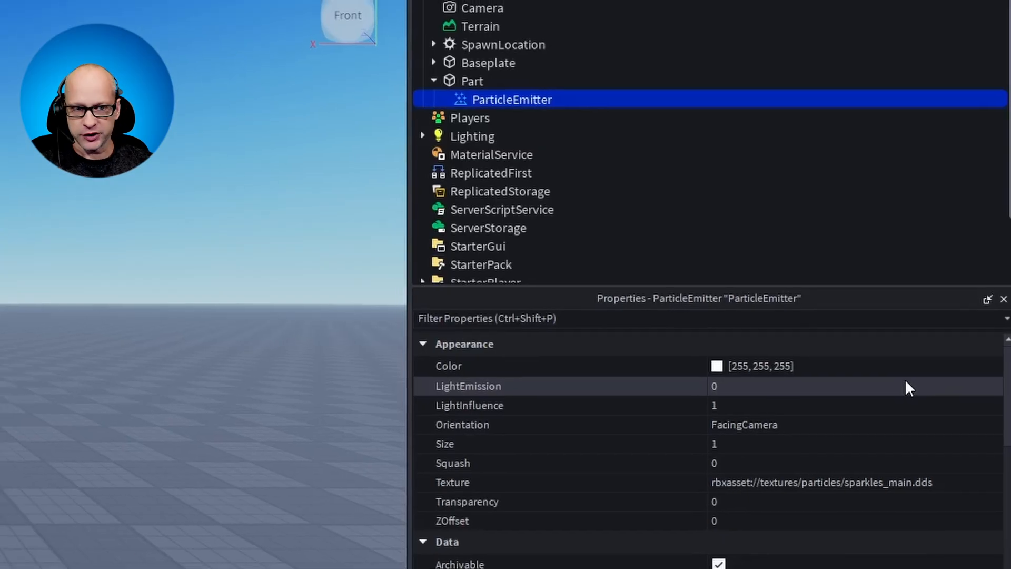
left_click(904, 370)
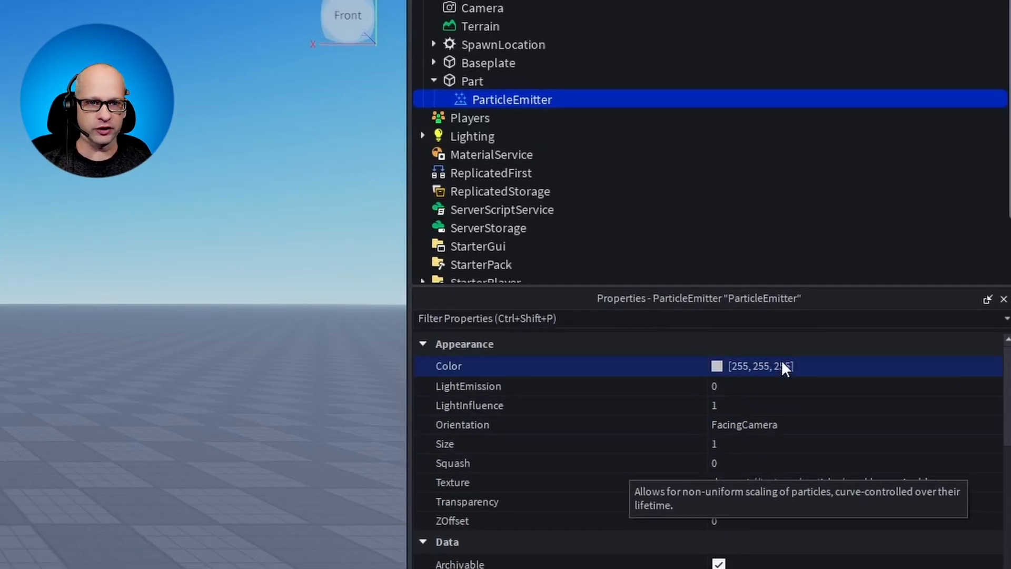
left_click(721, 367)
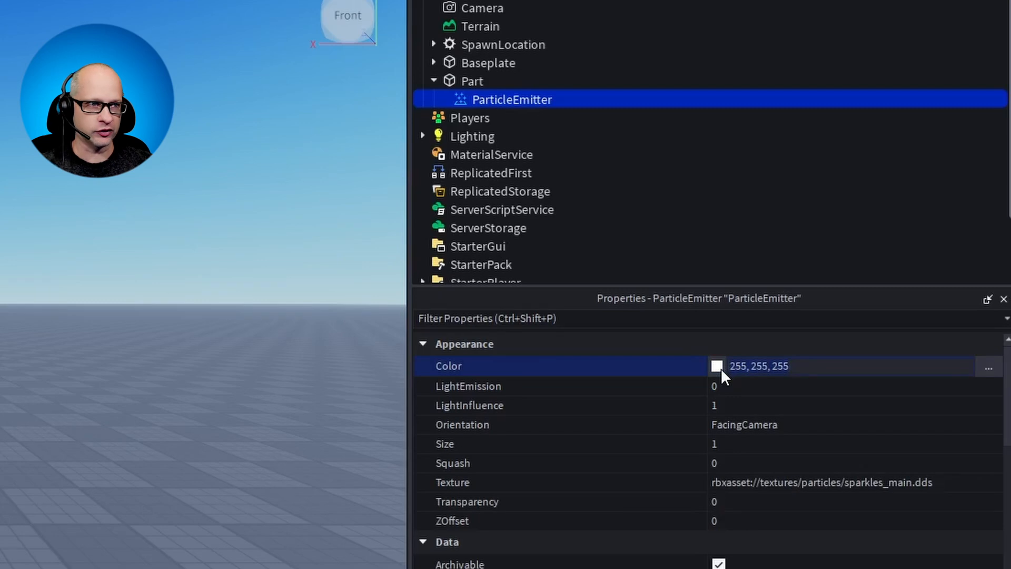
left_click(717, 366)
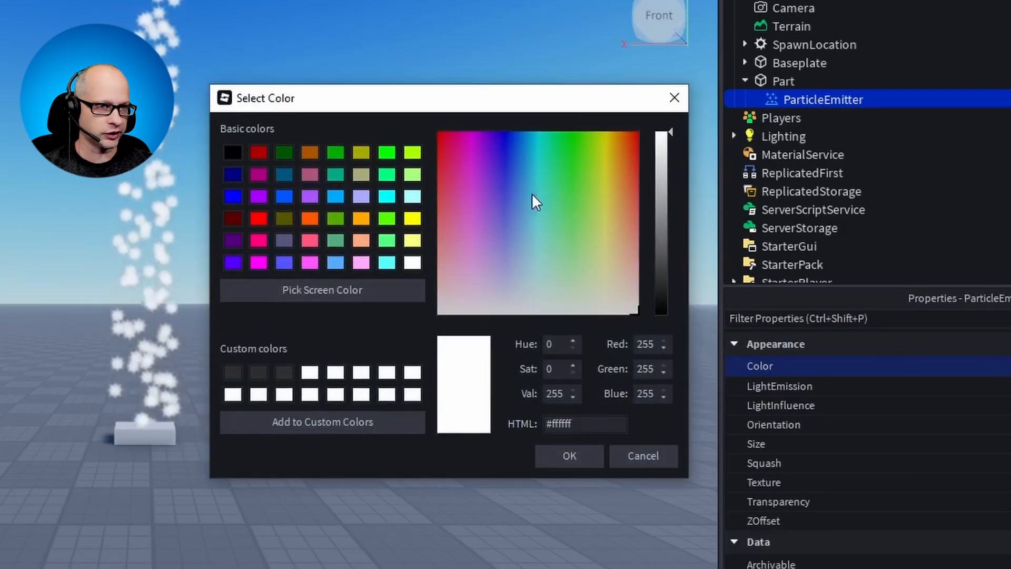
left_click_drag(532, 194, 509, 167)
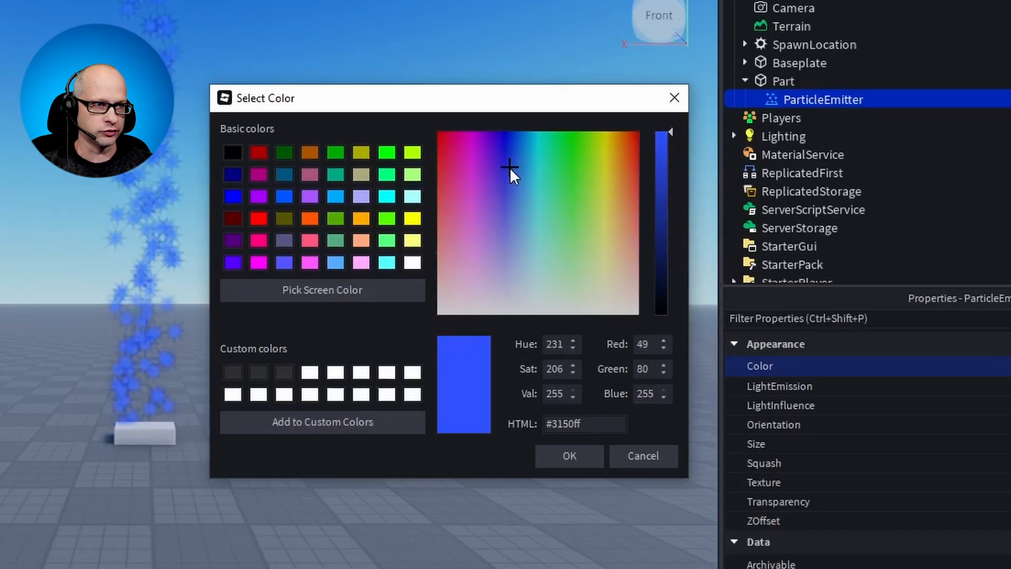
left_click(577, 460)
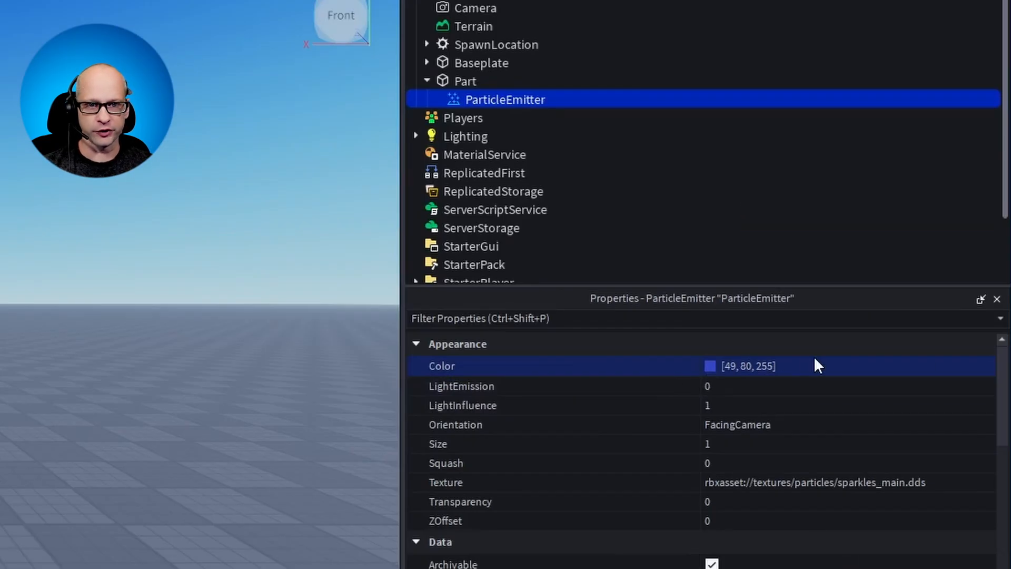
Add a purple (#55007f) keypoint to the emitter's color sequence and position it at time 0.394.
left_click(816, 366)
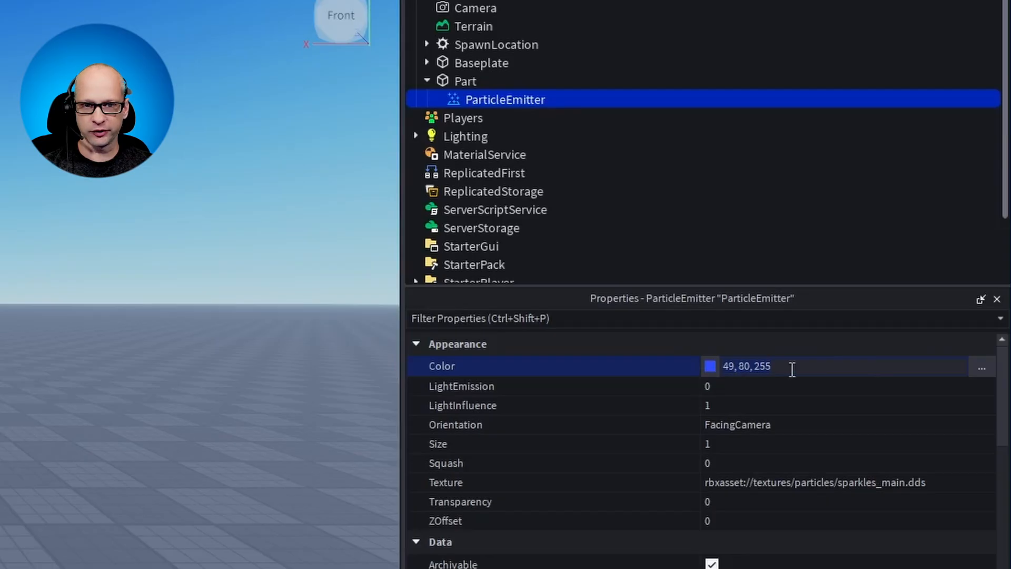
left_click(983, 369)
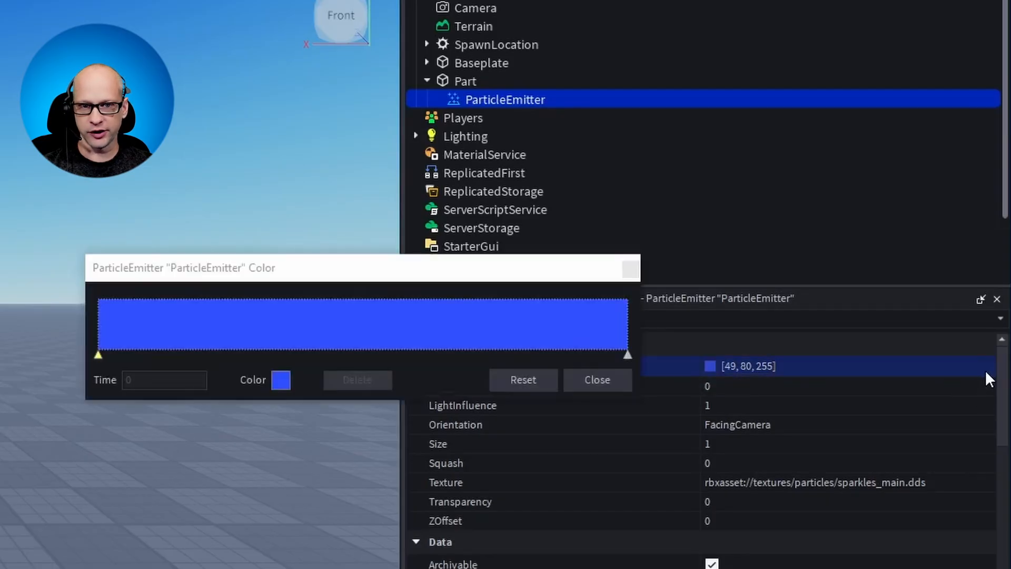
left_click_drag(394, 266, 208, 120)
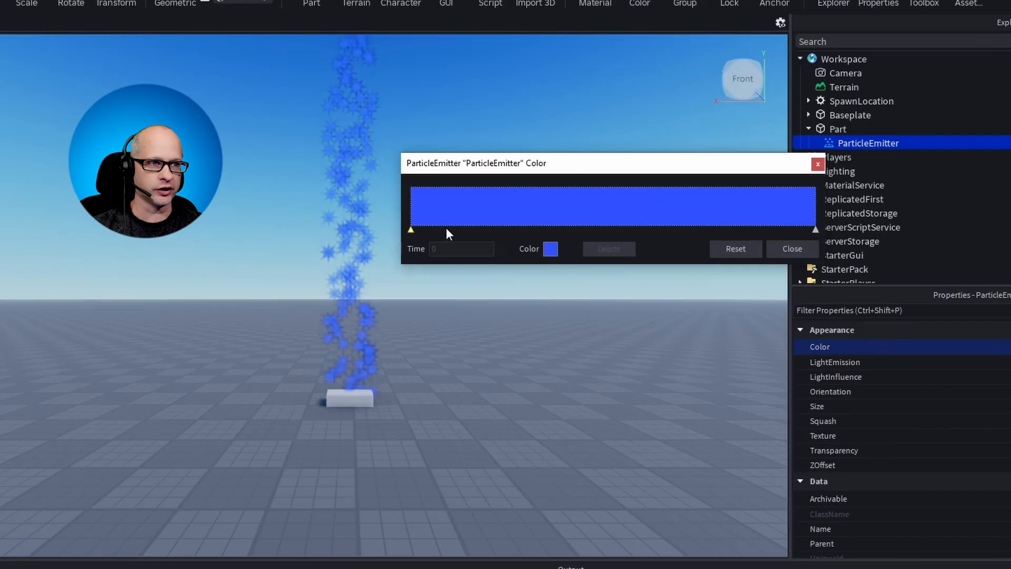
left_click(215, 217)
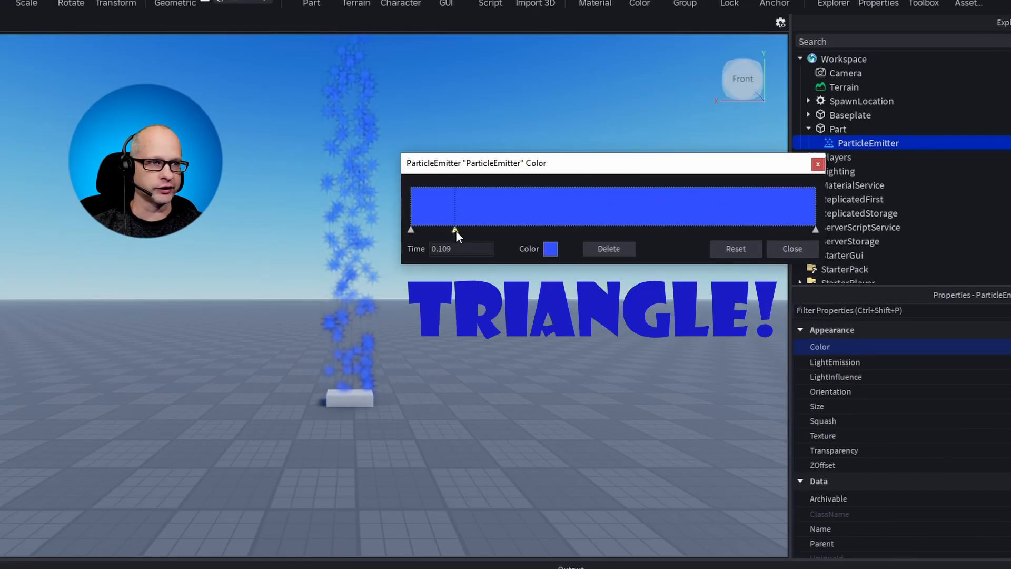
left_click(550, 249)
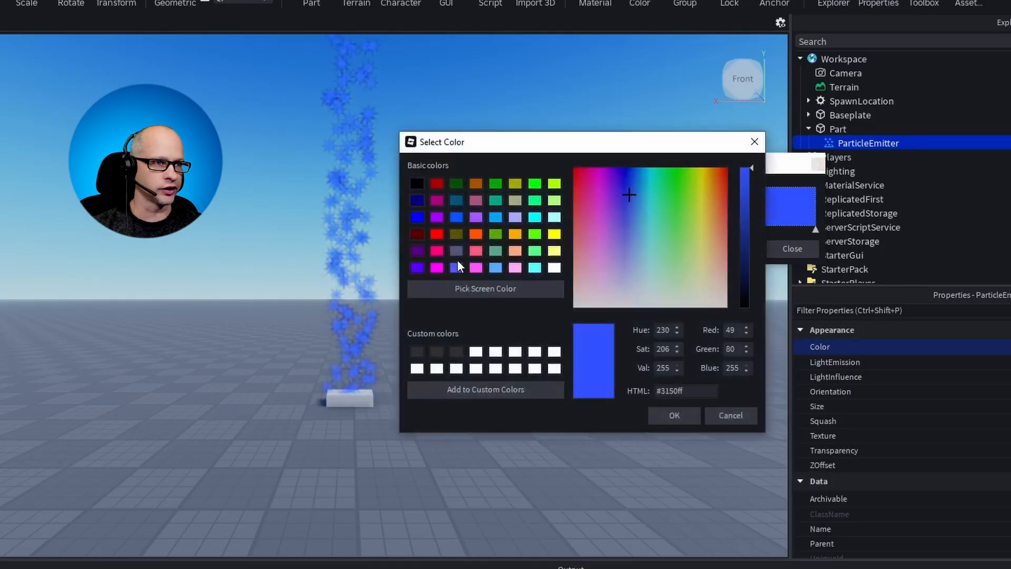
left_click(418, 252)
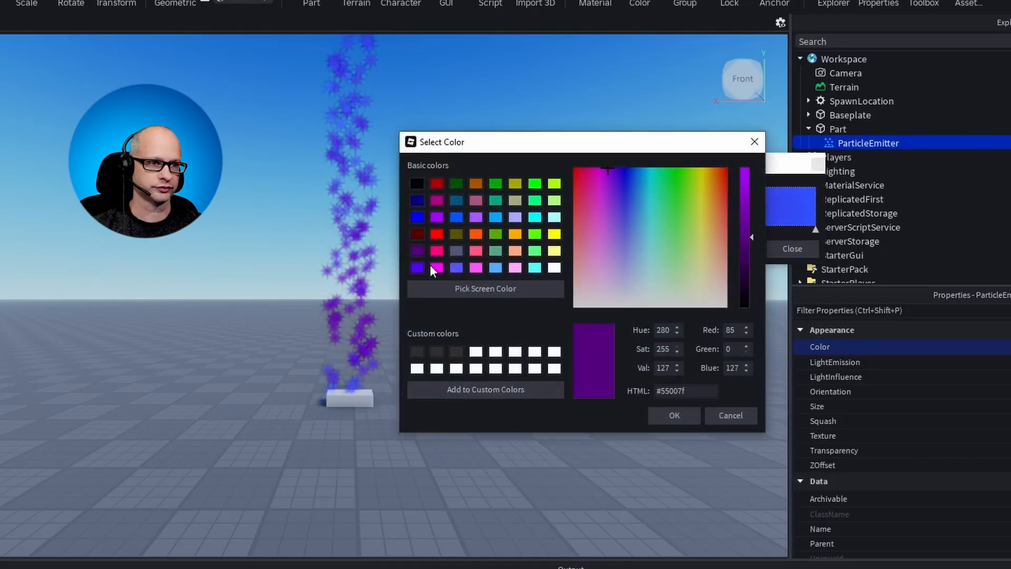
left_click(682, 414)
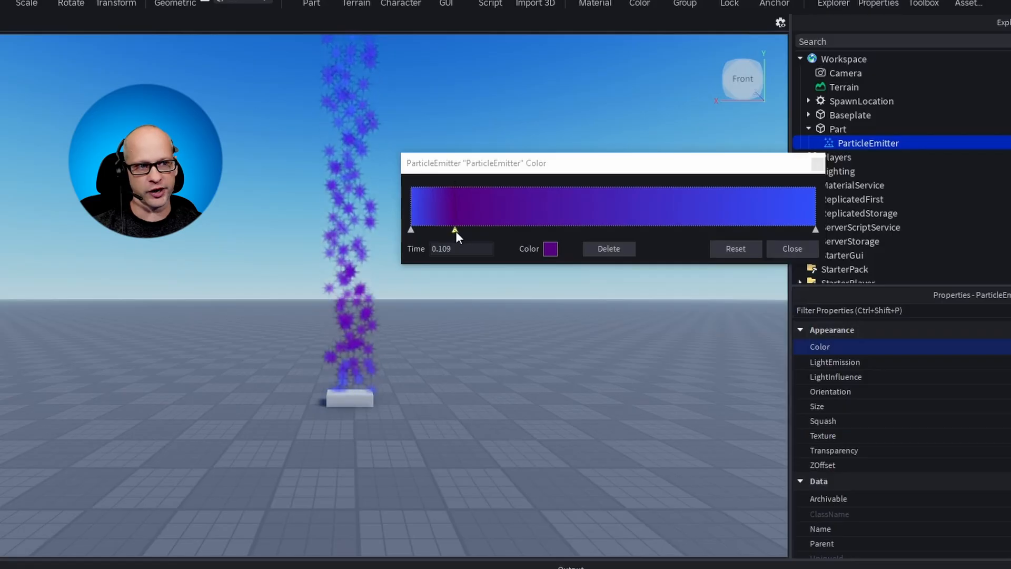
left_click_drag(456, 231, 571, 233)
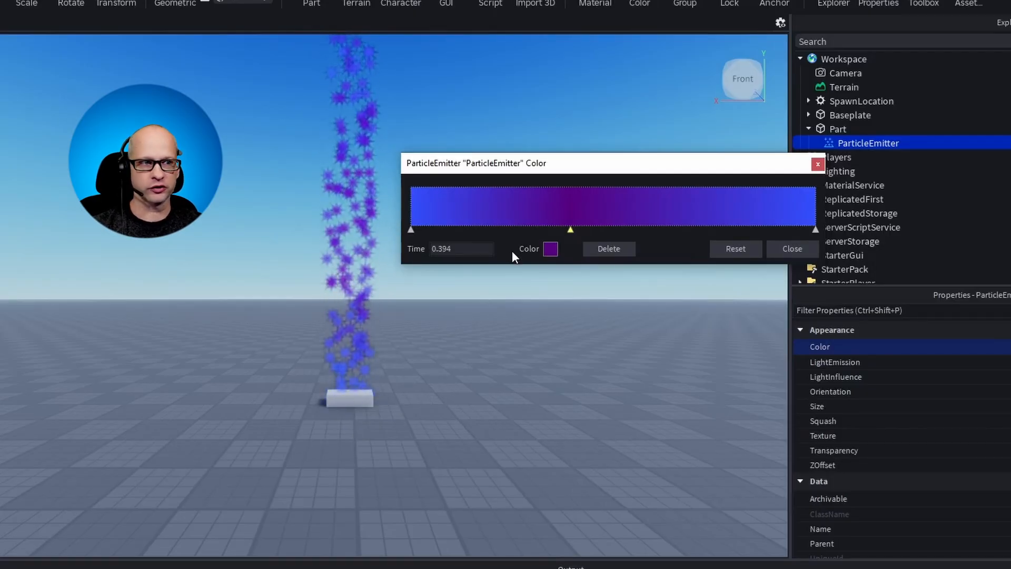
Add a green (#27be1f) keypoint at time 0.199 in the particle color sequence.
left_click(491, 211)
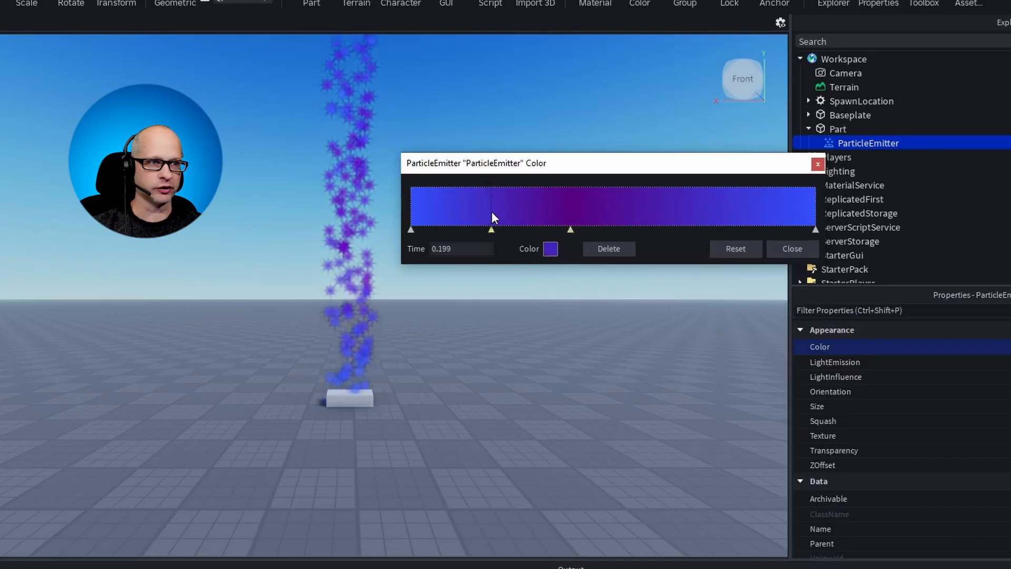
left_click(551, 250)
left_click(677, 191)
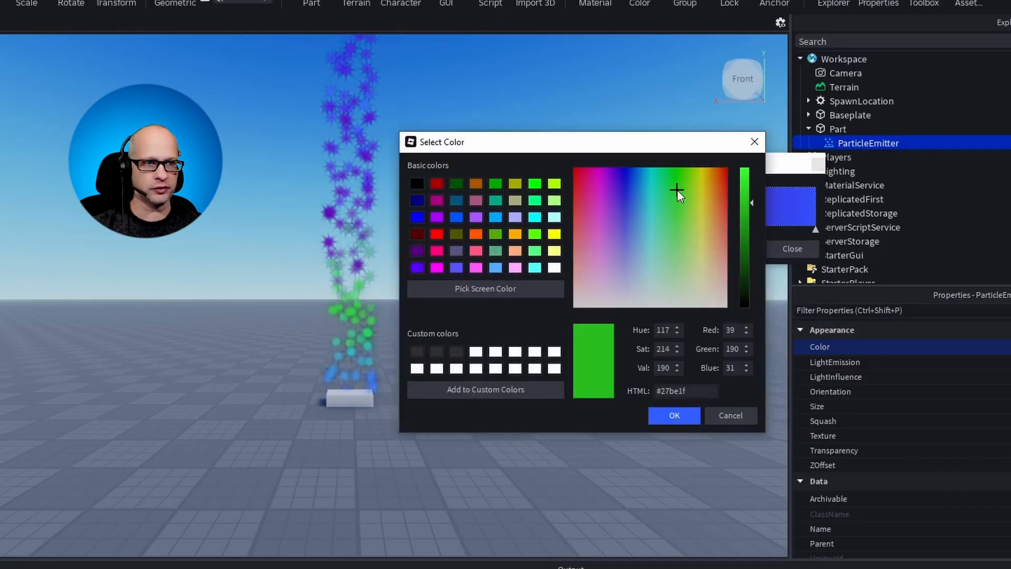
left_click(680, 416)
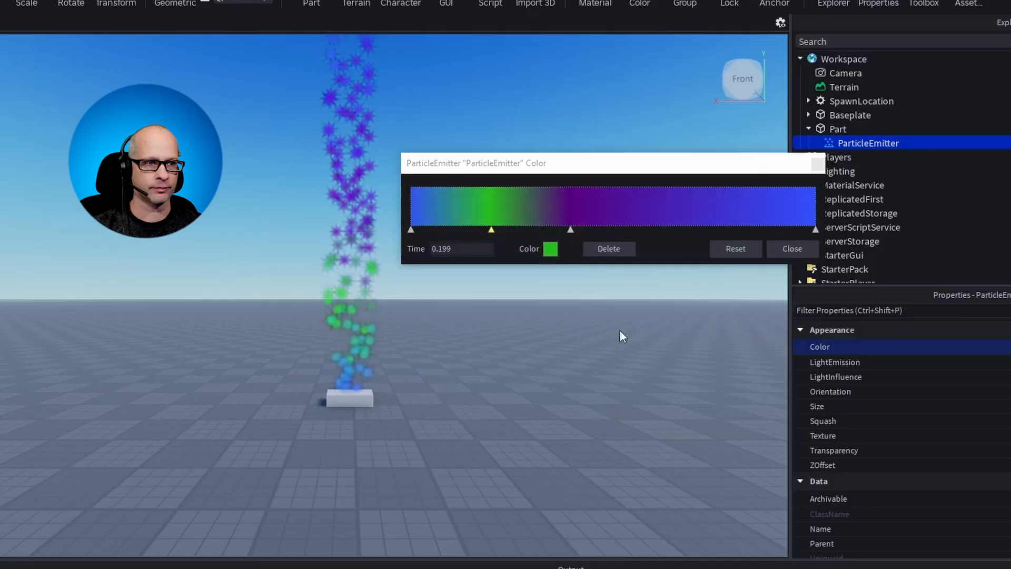
Add a red (#c43d3d) keypoint at time 0.72 in the particle color sequence.
left_click(703, 218)
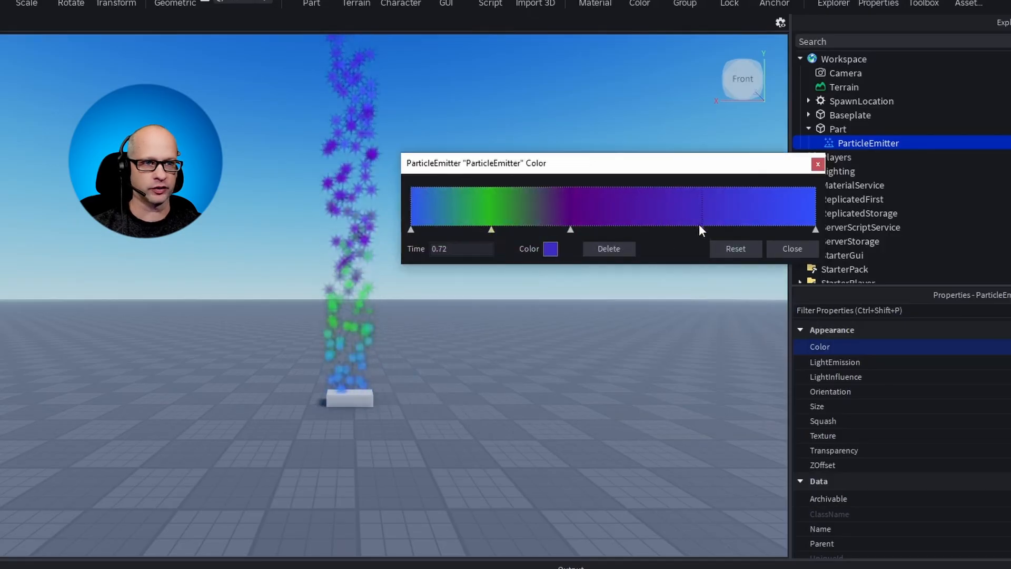
left_click(551, 249)
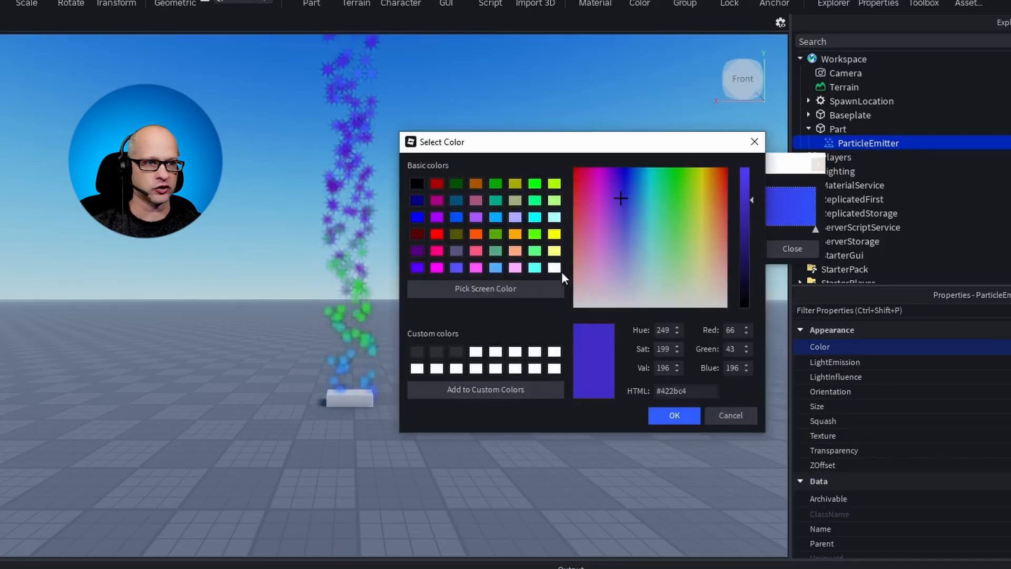
left_click(725, 211)
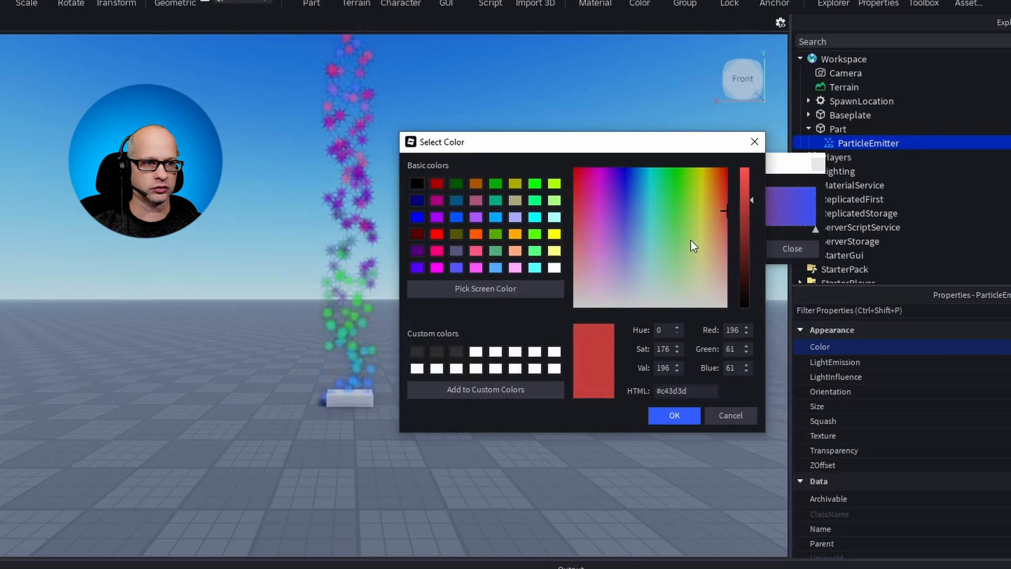
left_click(673, 416)
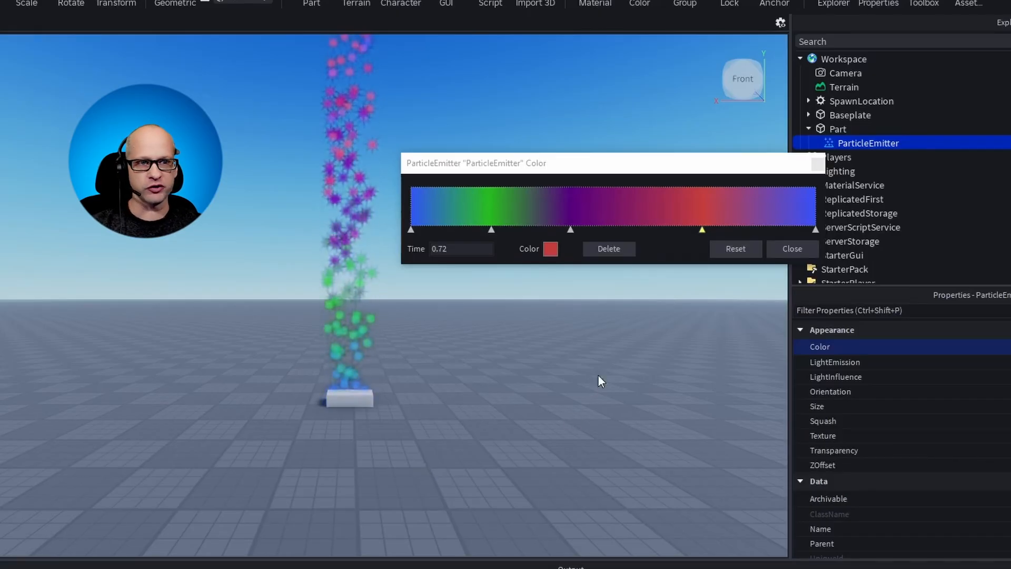
Reset the emitter's color sequence to plain blue and close the color sequence editor.
left_click(737, 250)
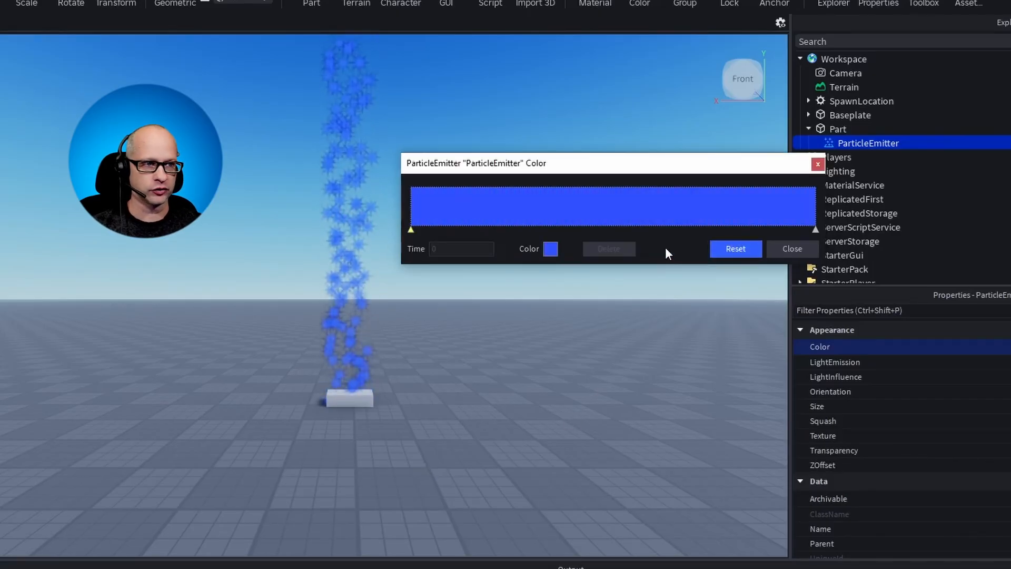
left_click(793, 249)
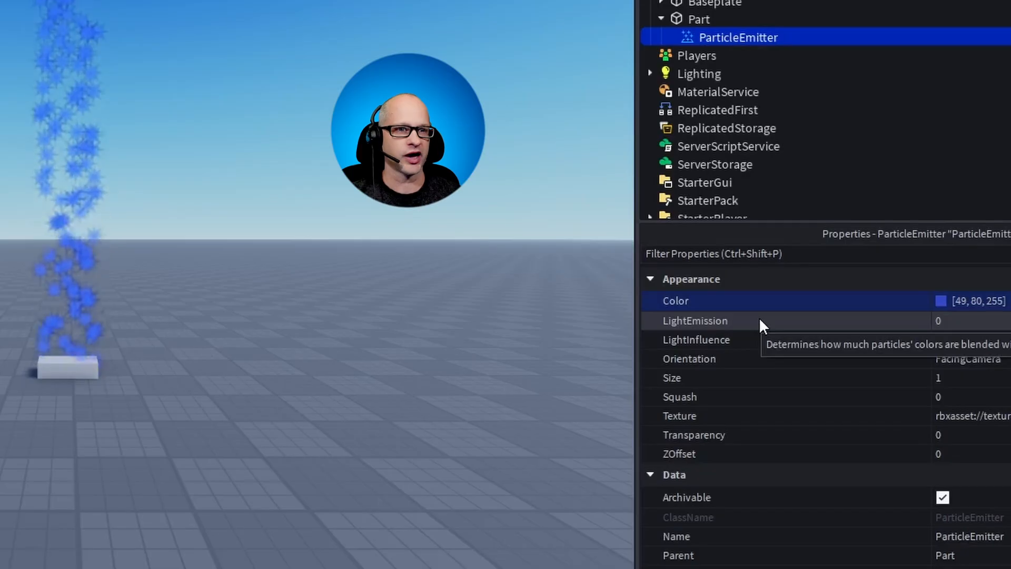
Set the ParticleEmitter's LightEmission to 0.55.
left_click(939, 321)
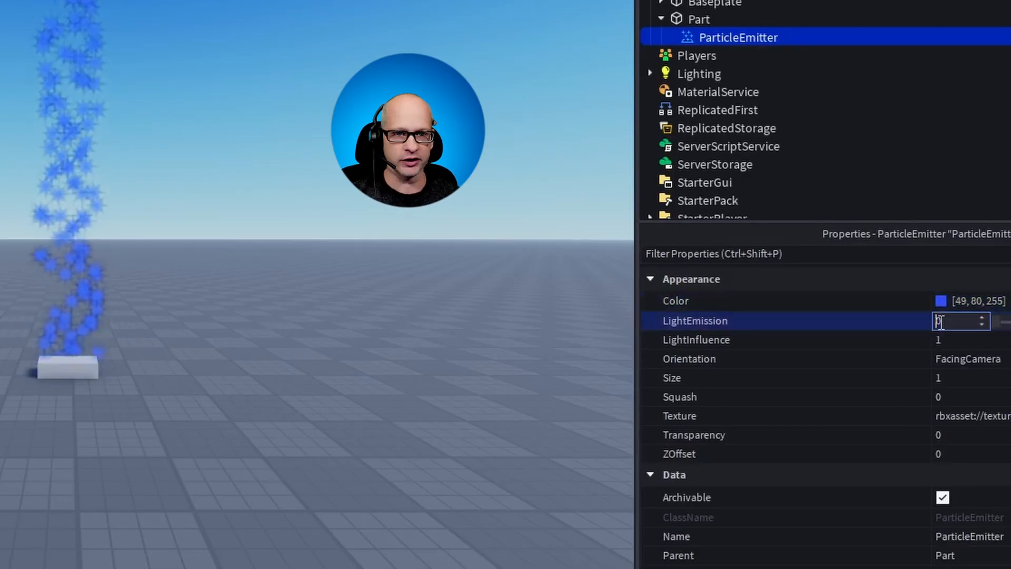
type("0.1")
key("Return")
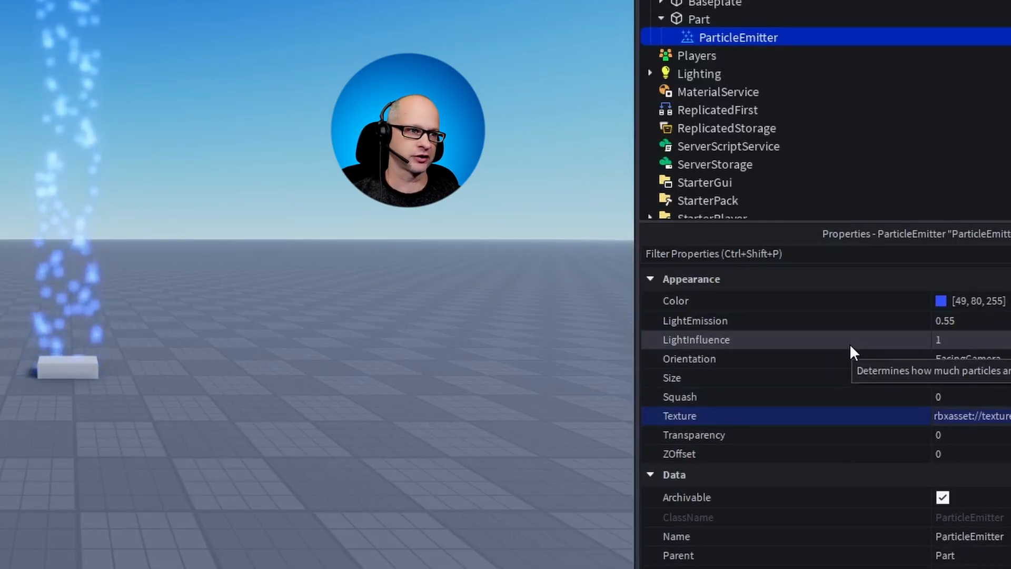
Examine the ParticleEmitter's Orientation options and keep FacingCamera.
left_click(850, 359)
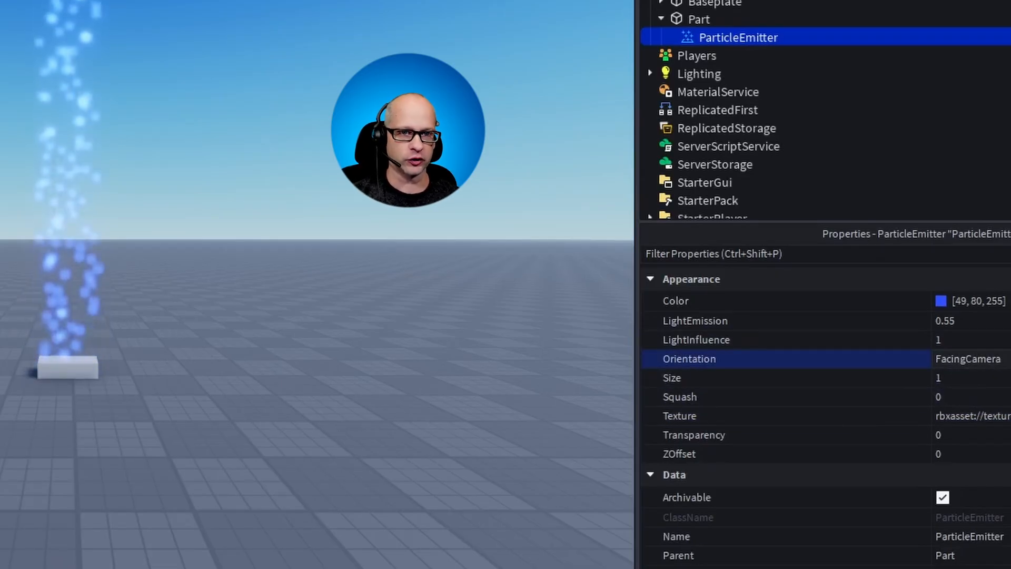
left_click(969, 359)
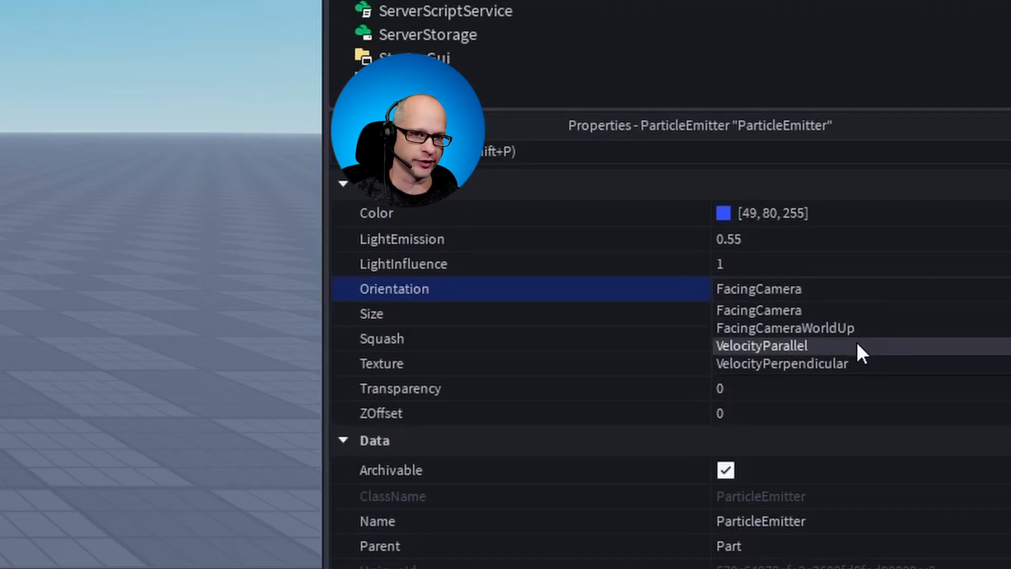
left_click(832, 314)
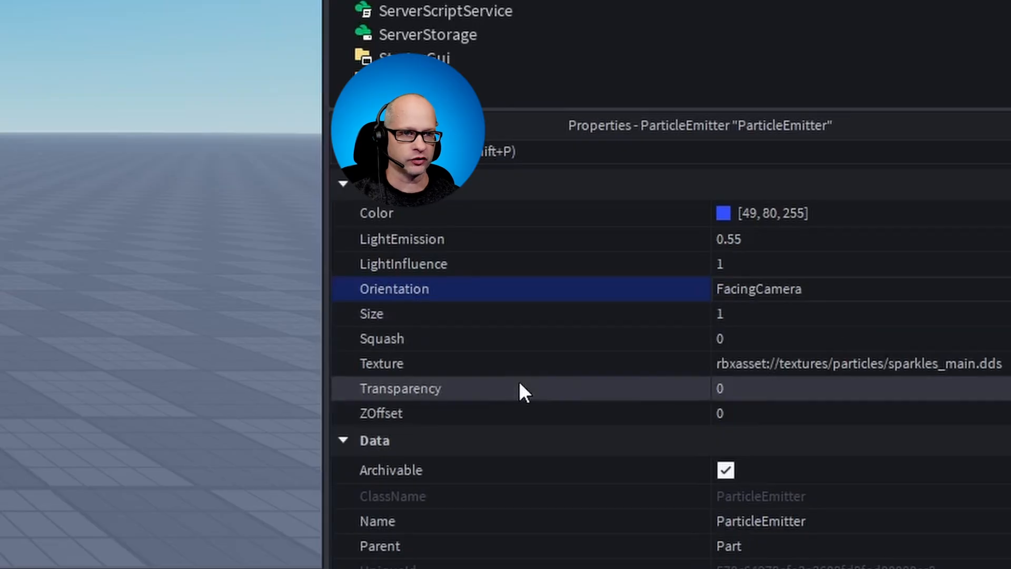
Try a larger Size for the emitter's particles and set Size back to 1.
left_click(744, 317)
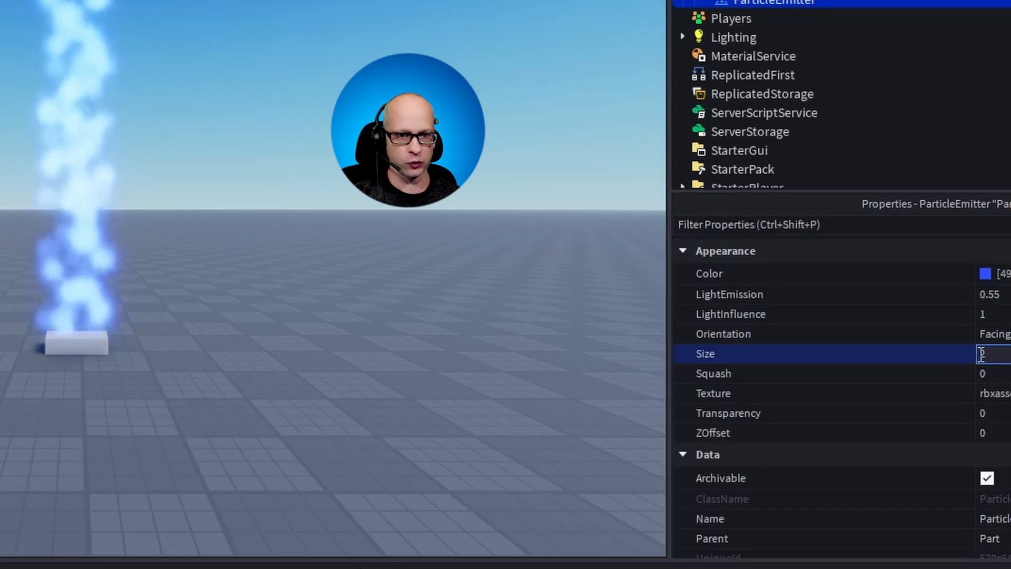
type("1")
left_click(895, 394)
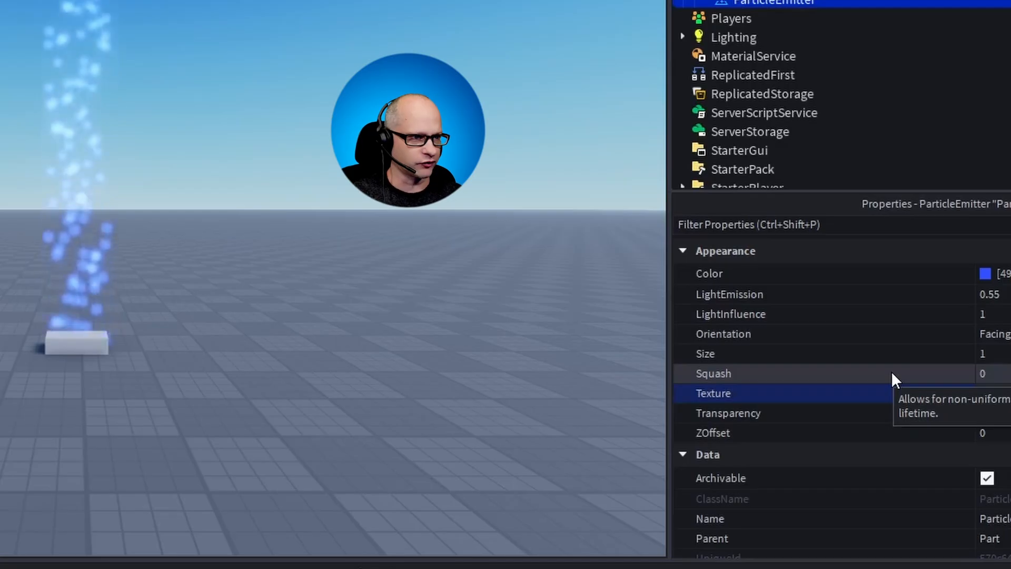
Set the ParticleEmitter's Squash to 2 and open the Squash sequence editor.
left_click(892, 372)
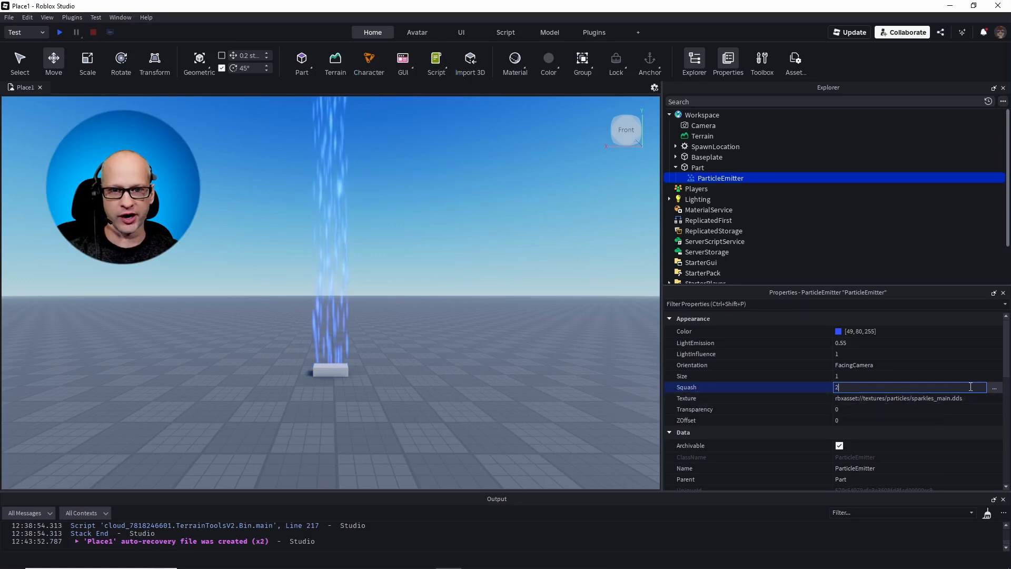
left_click(995, 390)
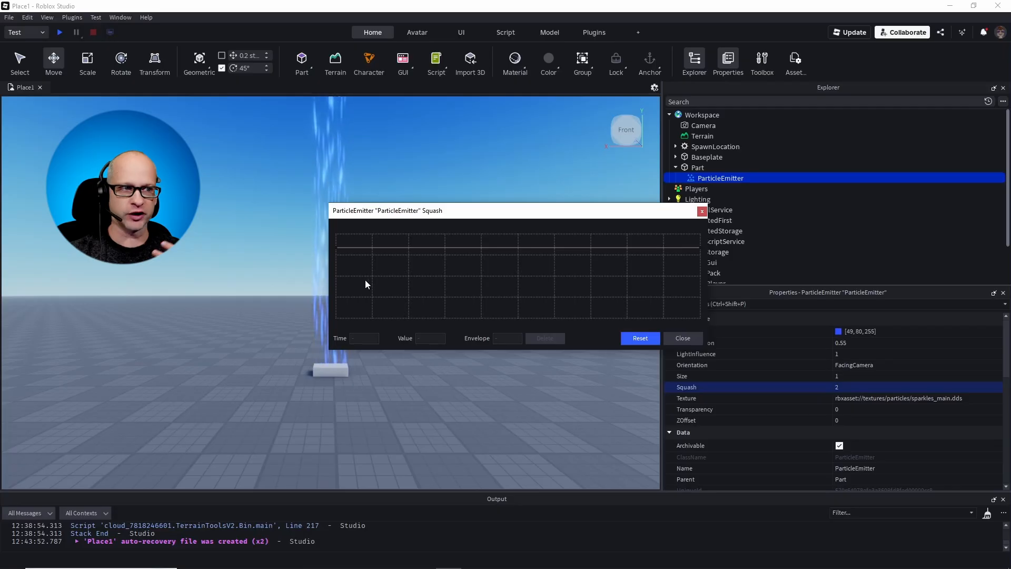
Shape the Squash sequence to rise from 0 at time 0 to about 2.55 at time 1.
left_click(336, 247)
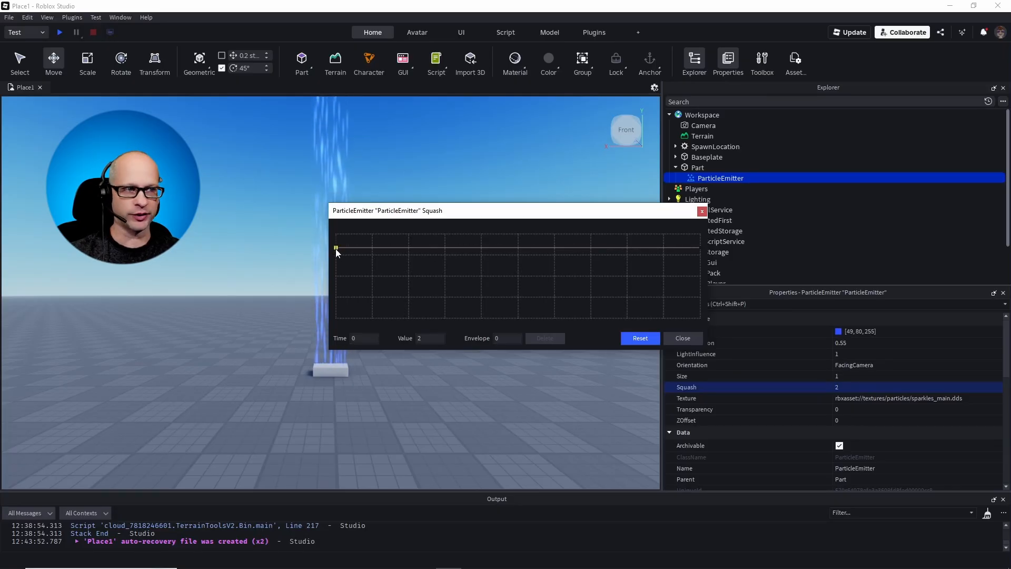
left_click_drag(336, 248, 338, 276)
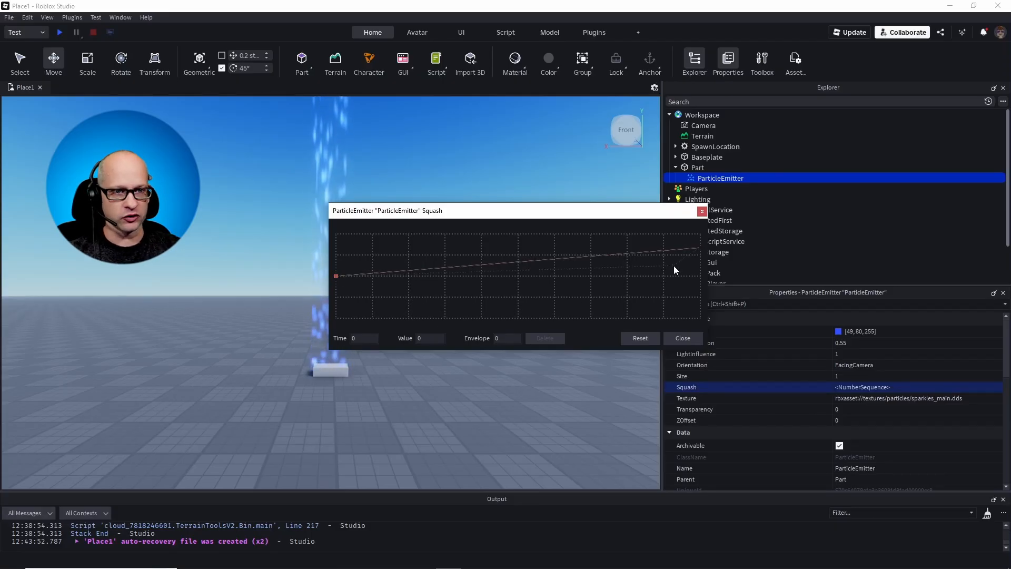
left_click(698, 247)
left_click_drag(700, 248, 703, 241)
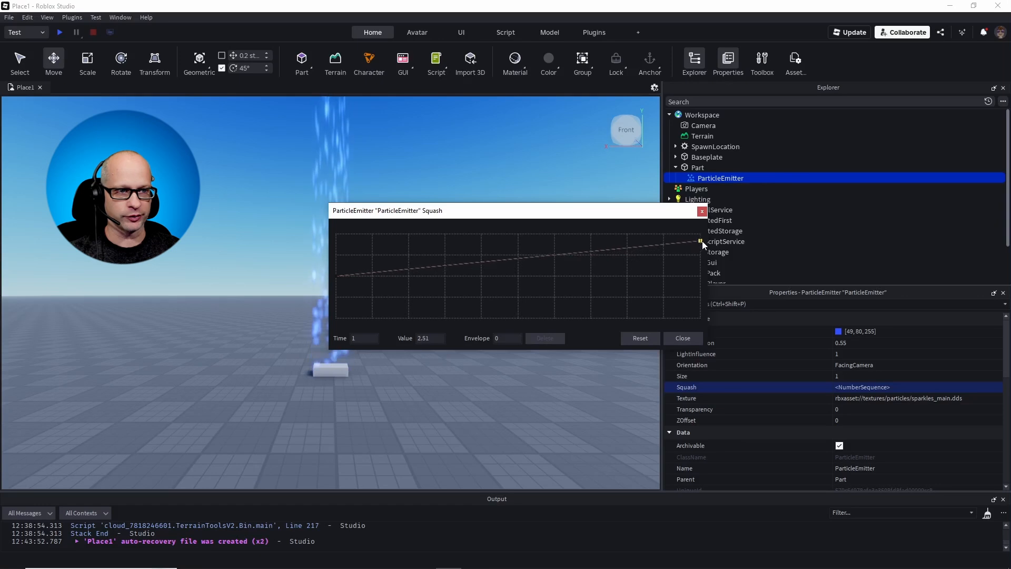
left_click_drag(571, 211, 660, 210)
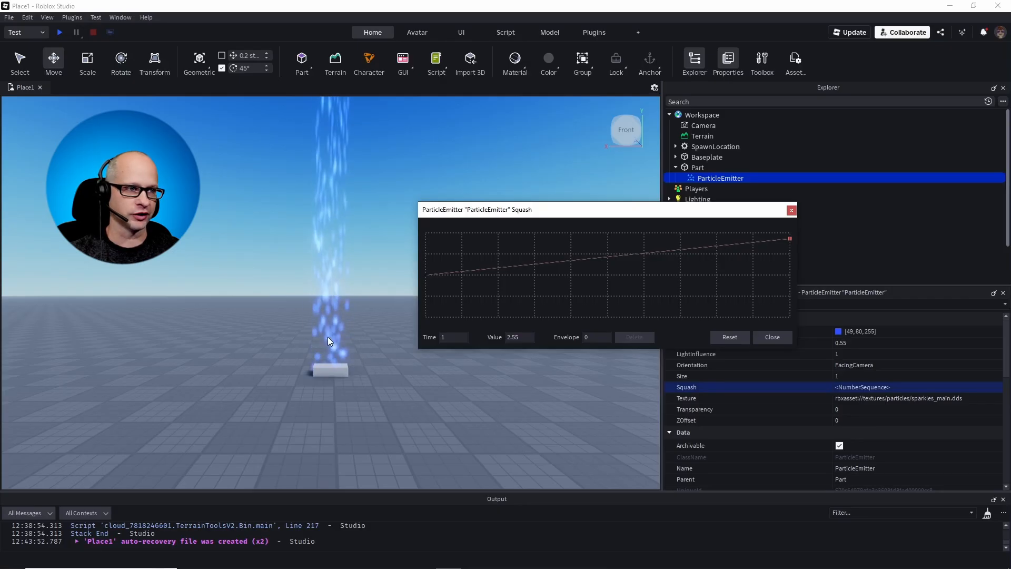
Reset and close the Squash sequence, and set the emitter's Squash to 0.
left_click(725, 339)
left_click(772, 337)
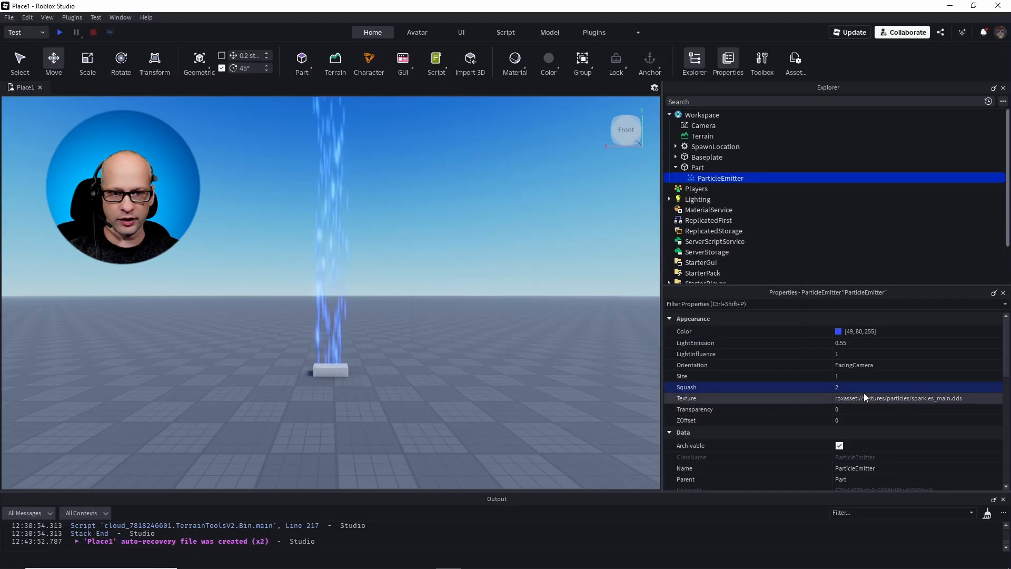
left_click(855, 387)
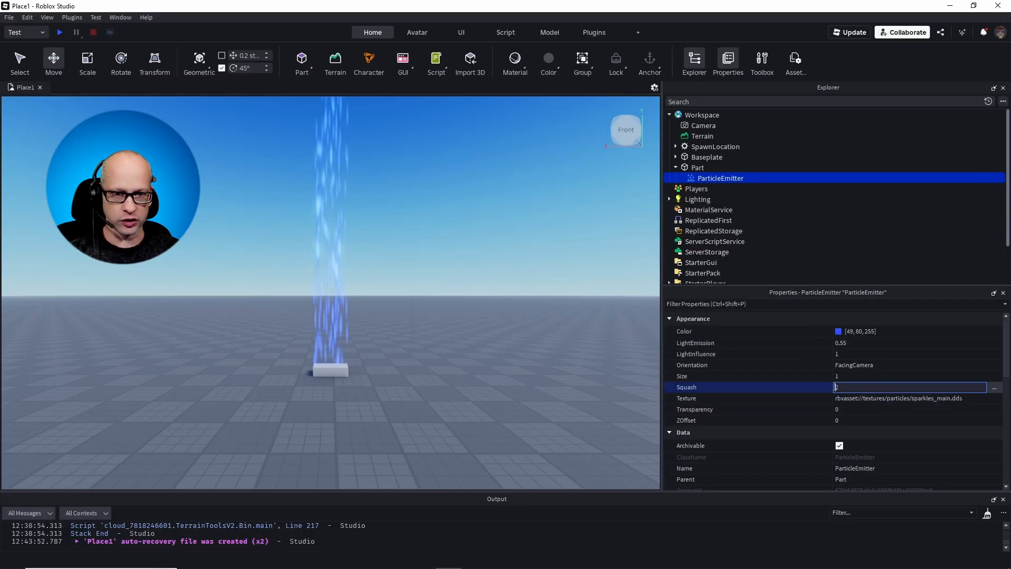
type("0")
left_click(781, 402)
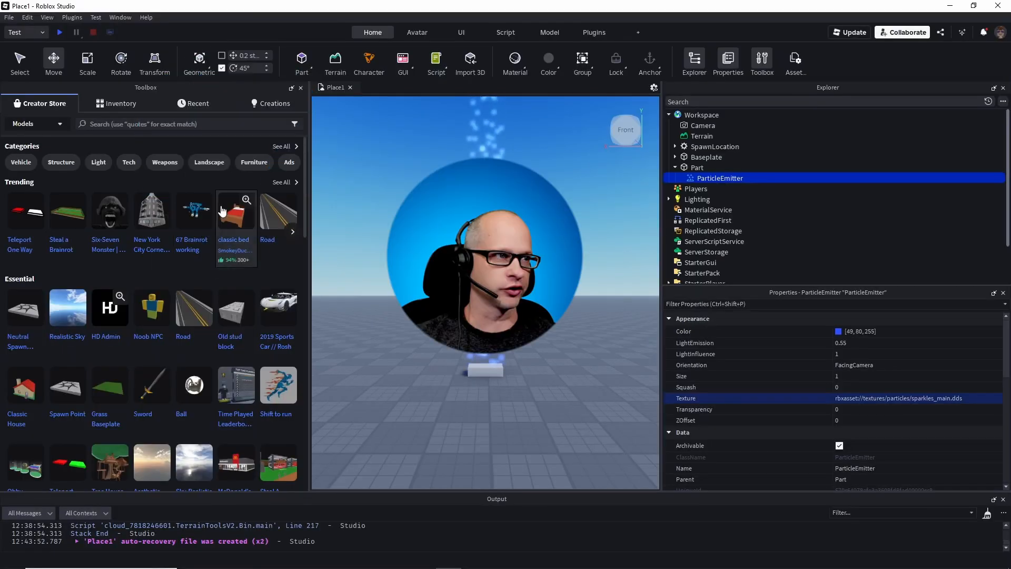
Search the Creator Store models for "particle pack" and insert the Bingus Particle Pack into the workspace.
left_click(218, 124)
type("partic")
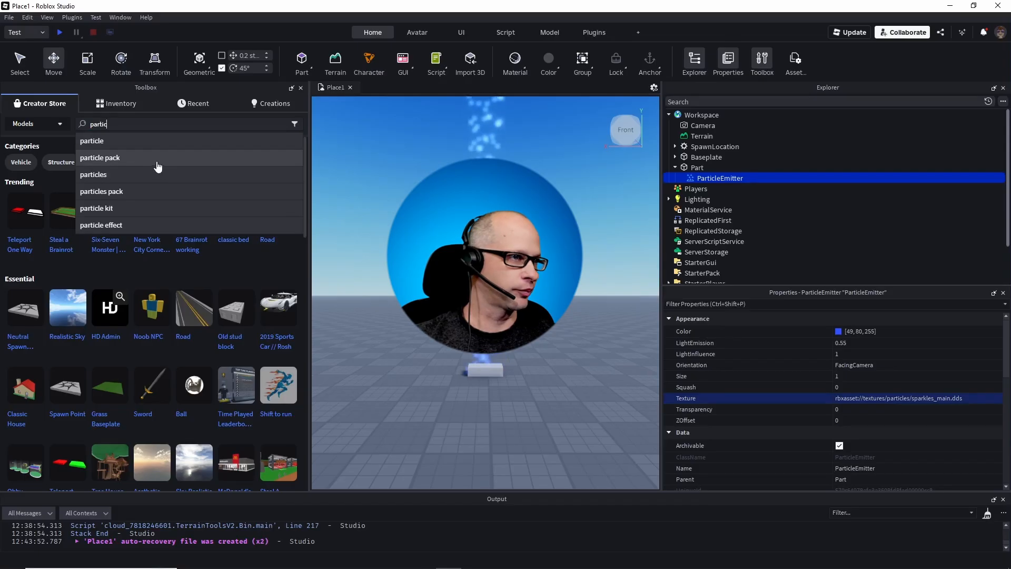
left_click(150, 165)
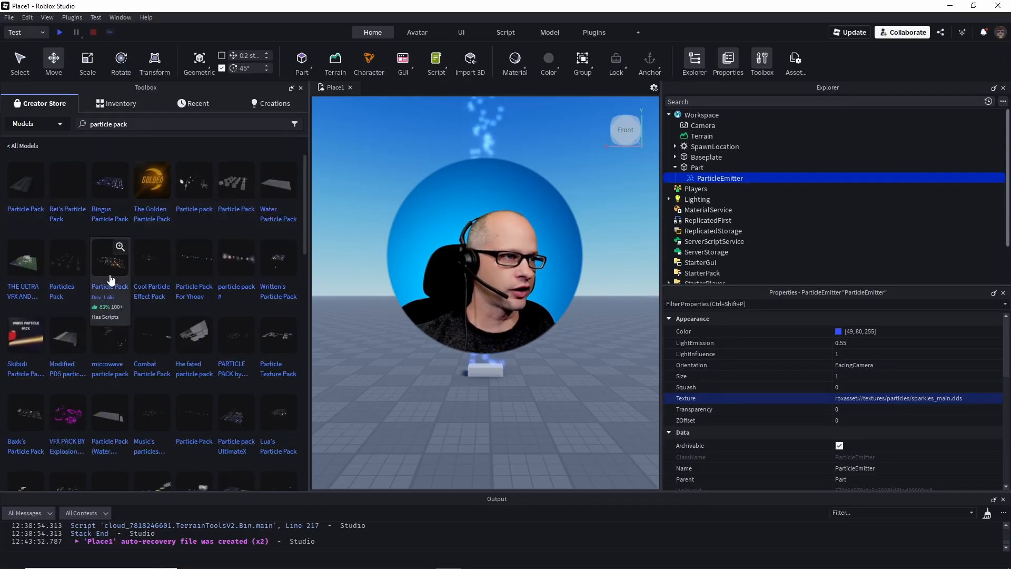
left_click(111, 192)
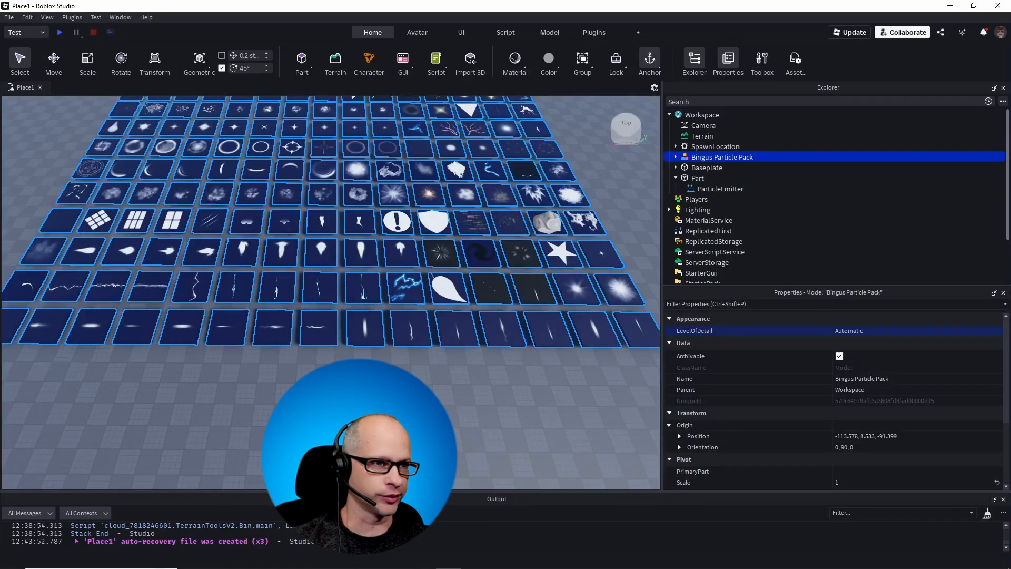
Find the white star tile in the Bingus Particle Pack and copy its decal's Texture ID.
key("e")
key("e")
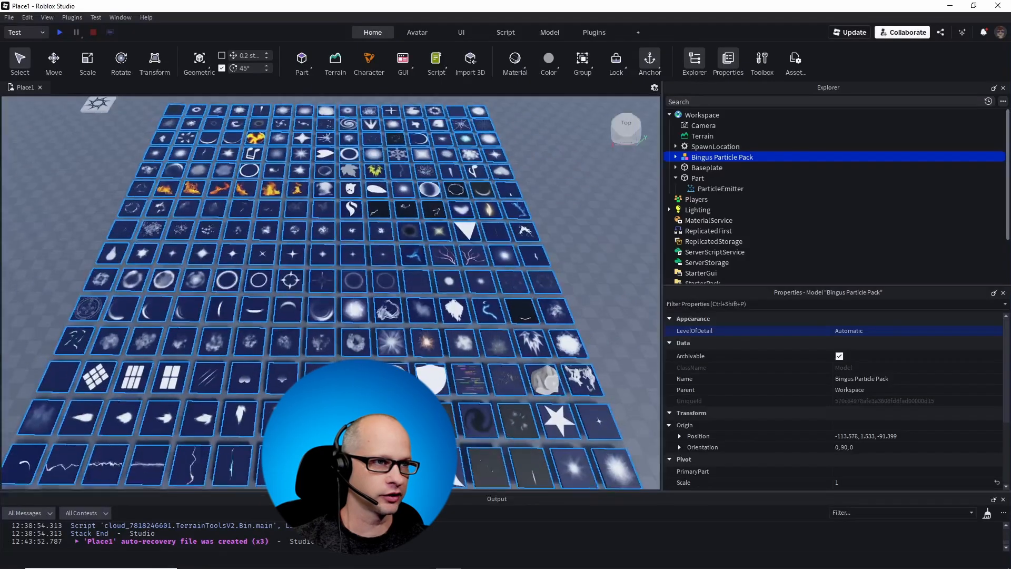
middle_click_drag(442, 518, 447, 499)
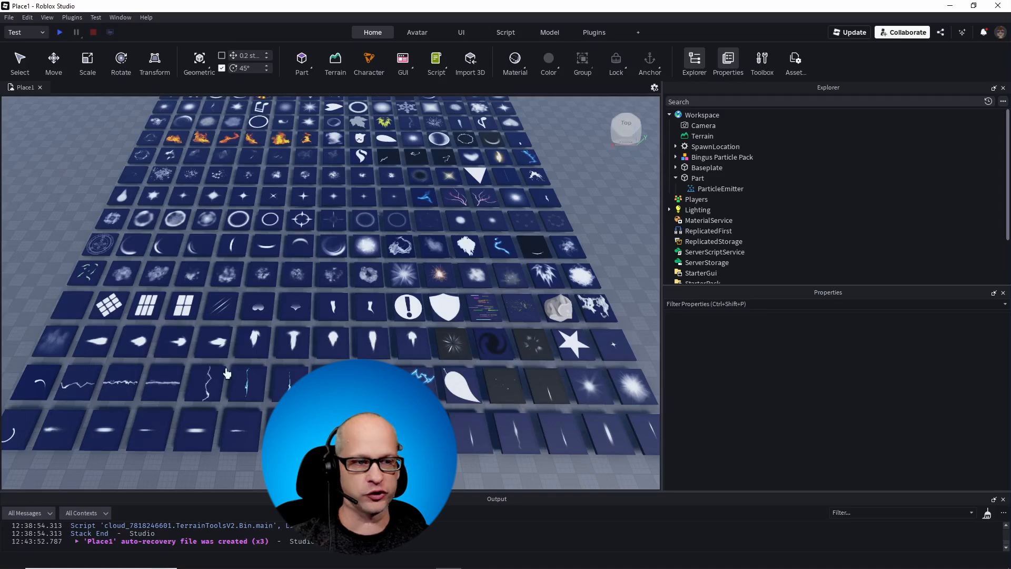
left_click(21, 64)
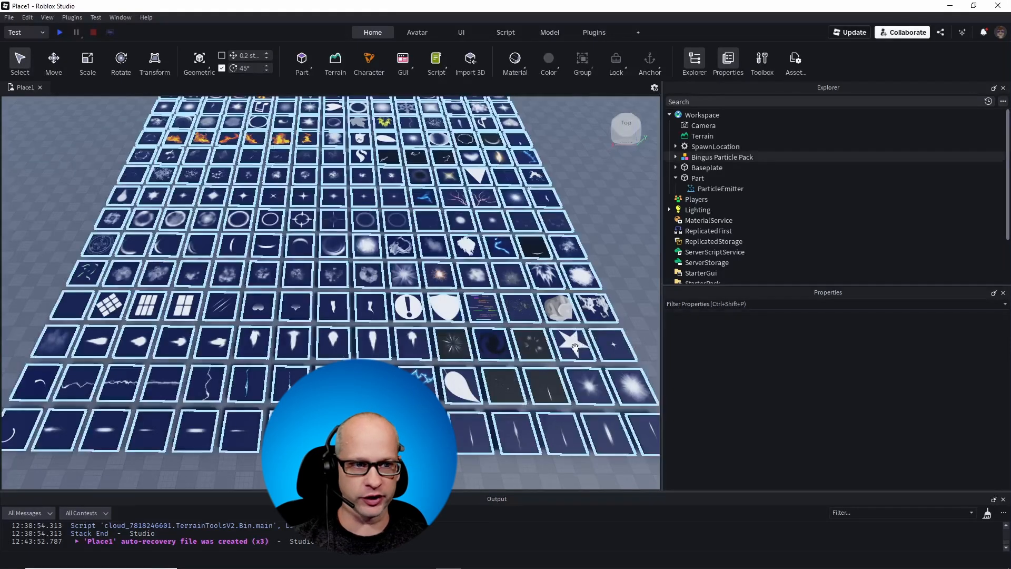
left_click(574, 348)
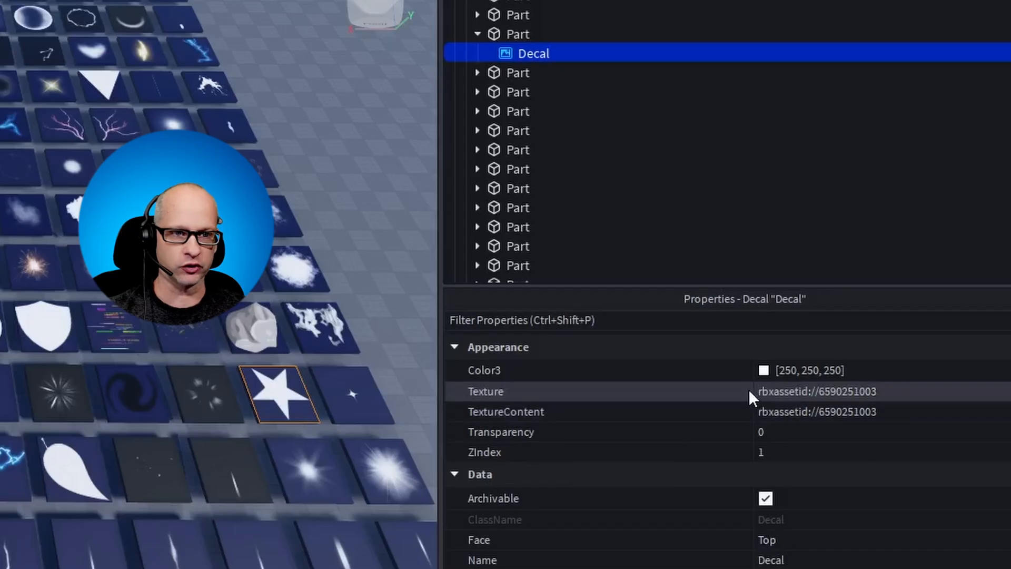
left_click(884, 393)
left_click_drag(891, 390, 841, 386)
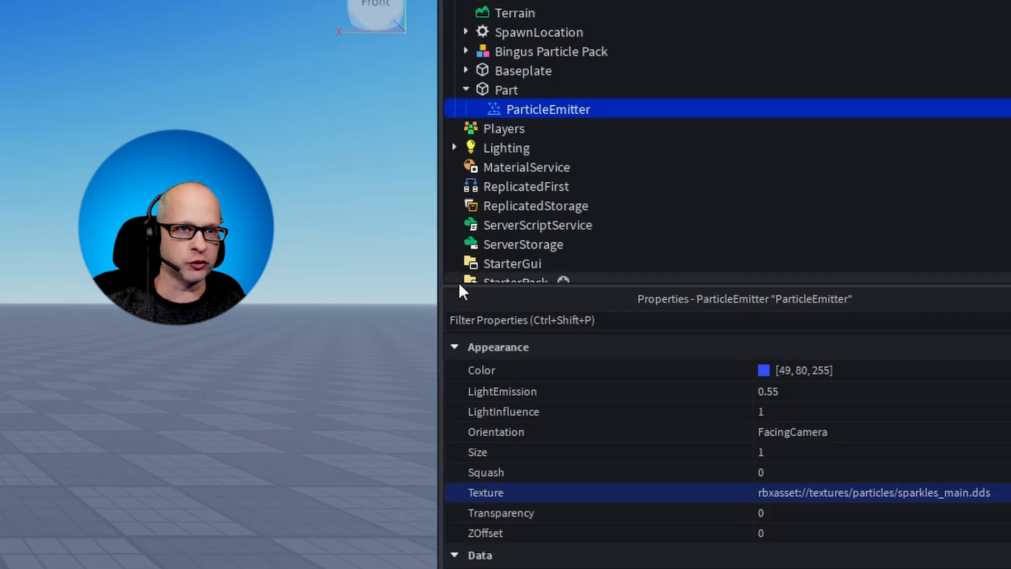
left_click(555, 108)
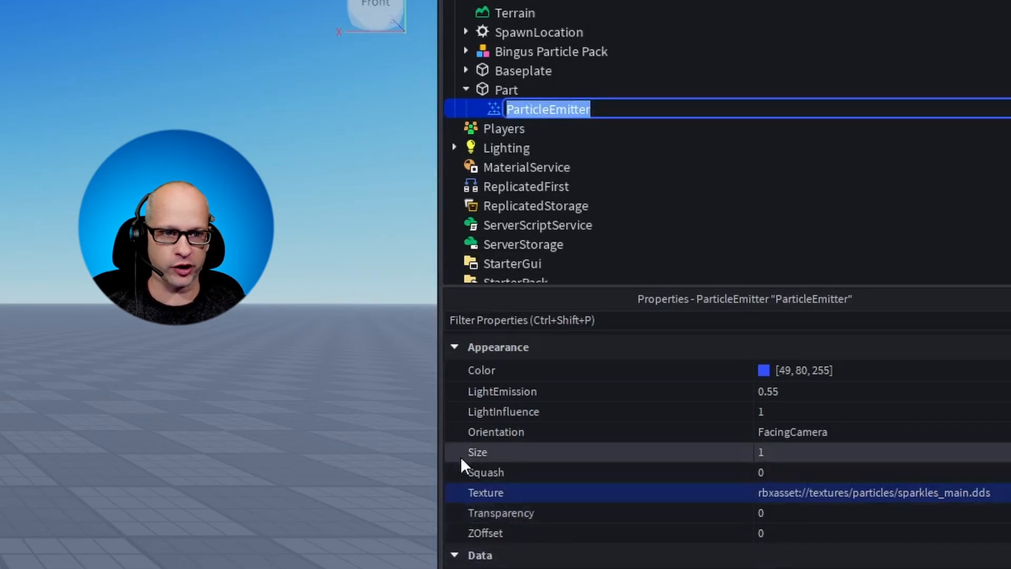
left_click_drag(438, 452, 382, 452)
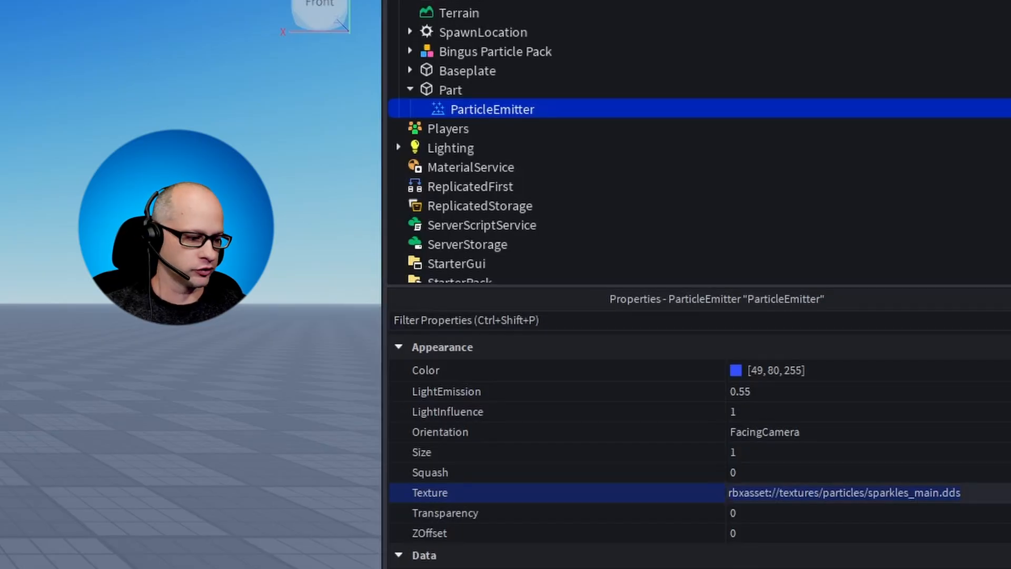
key("ctrl+v")
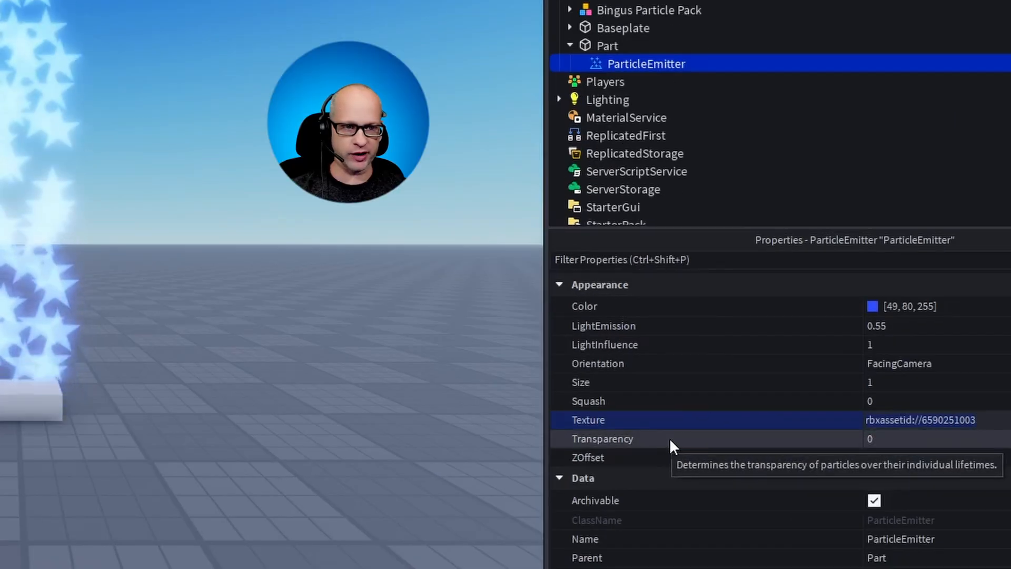
Set the ParticleEmitter's Transparency to 1.
left_click(704, 410)
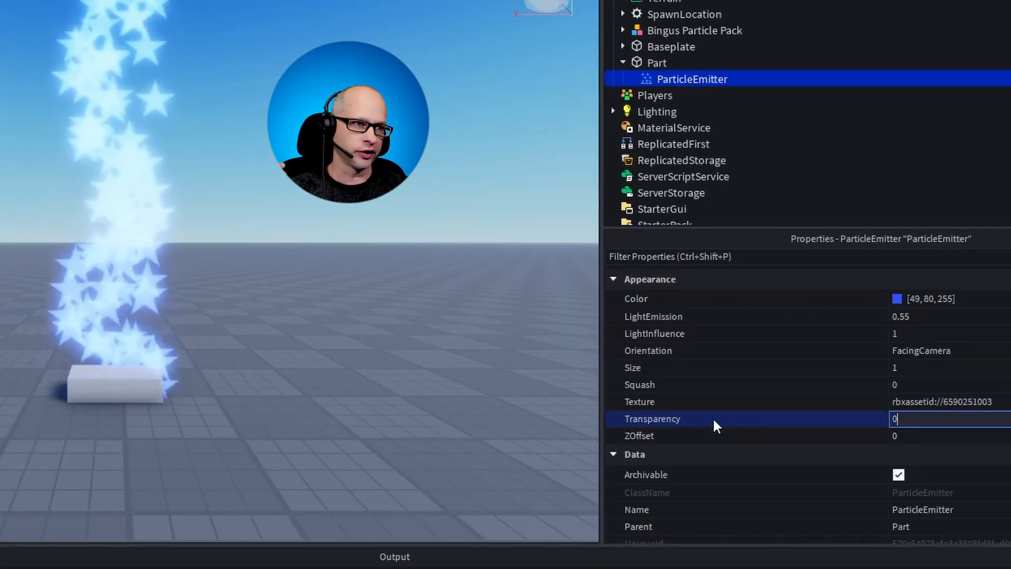
key("Tab")
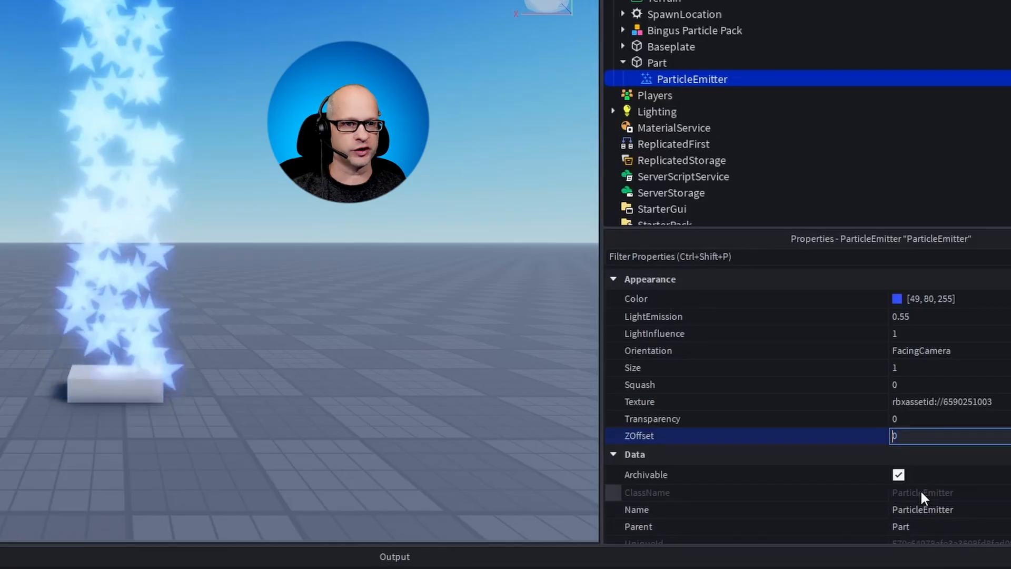
left_click(916, 419)
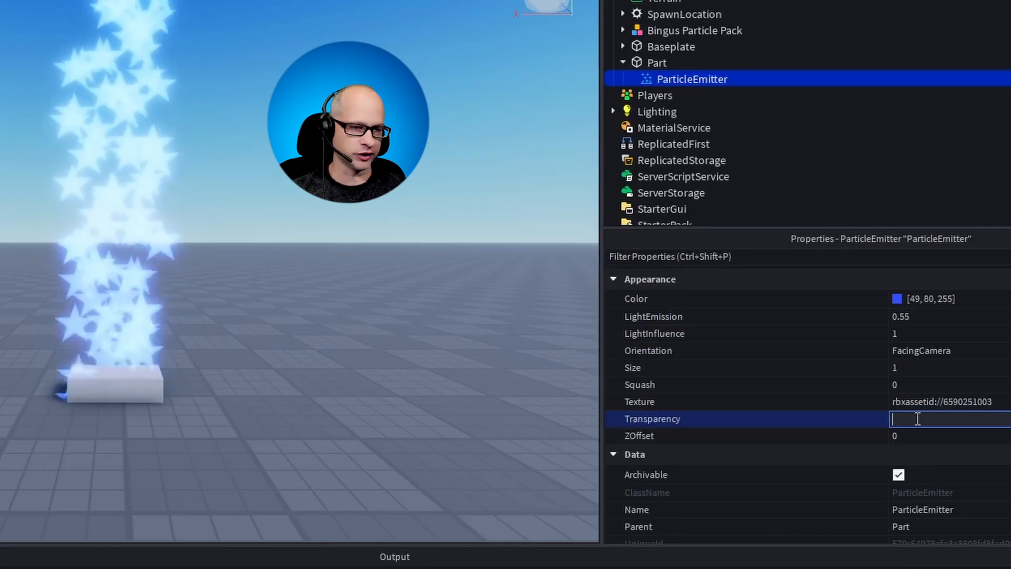
key("Tab")
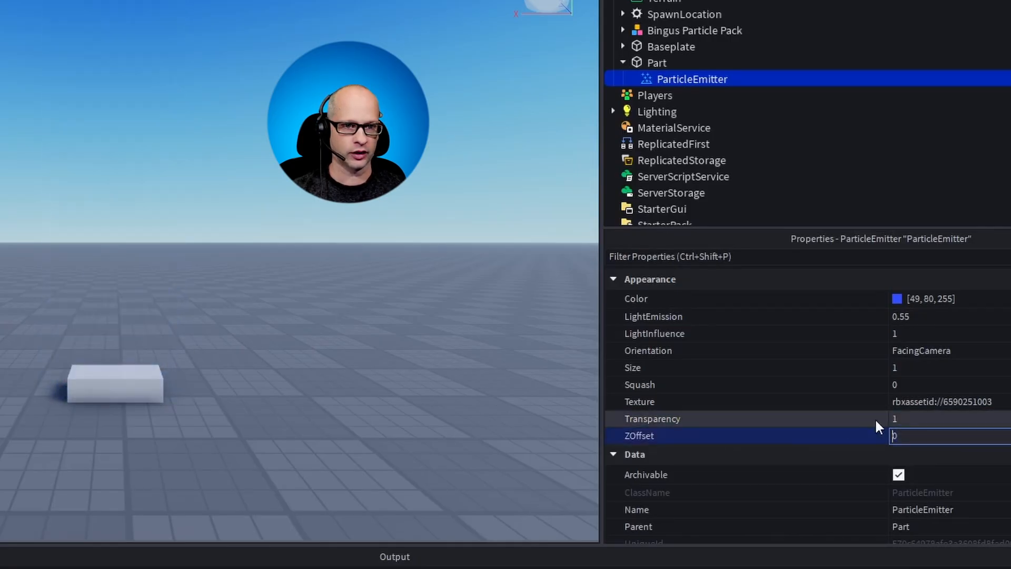
Set the ParticleEmitter's Transparency to 0.5.
left_click(916, 419)
key("BackSpace")
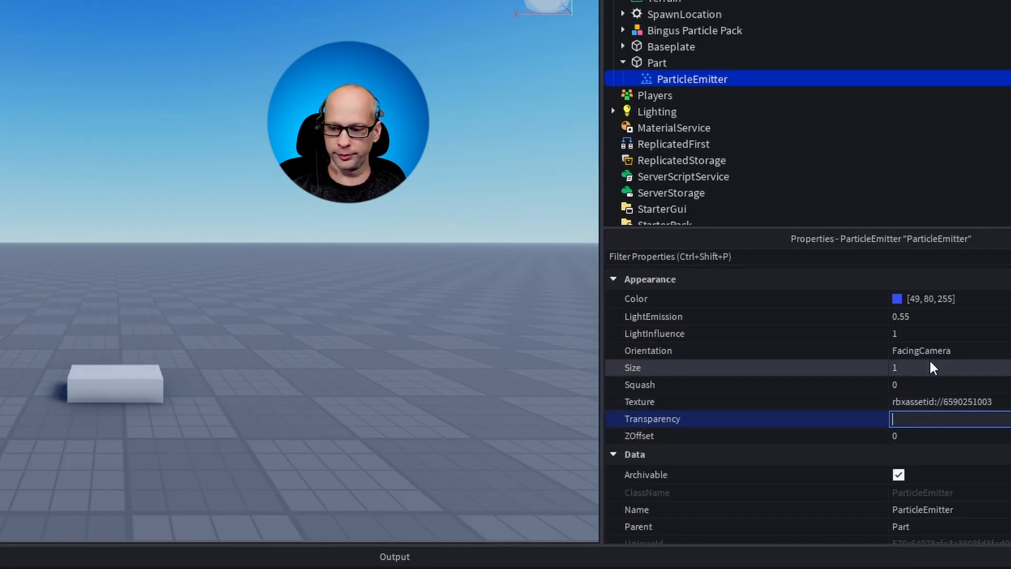
type(".5")
left_click(831, 405)
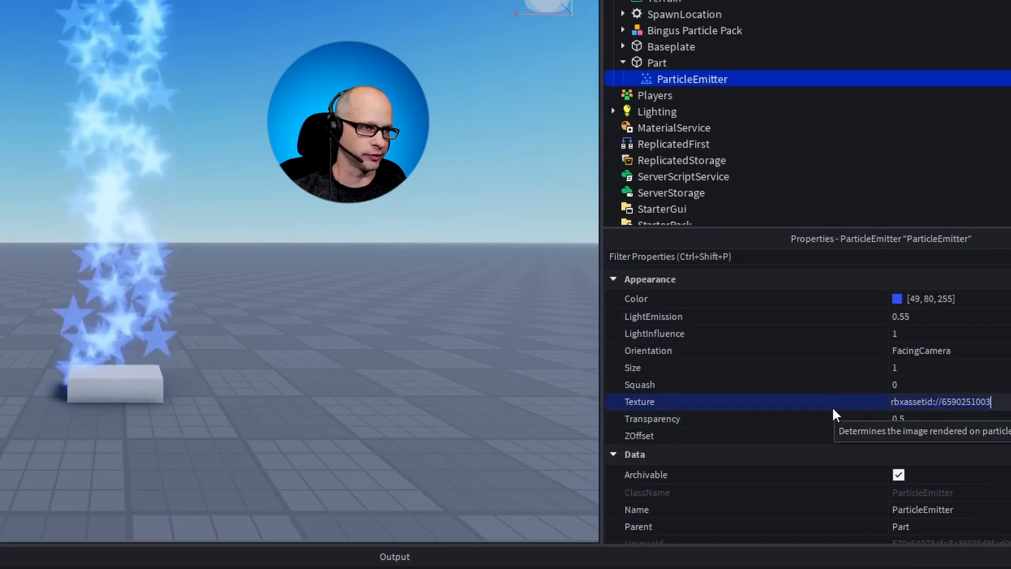
Raise the emitter's block part about 9 studs straight up above the baseplate.
scroll(832, 406, "down", 4)
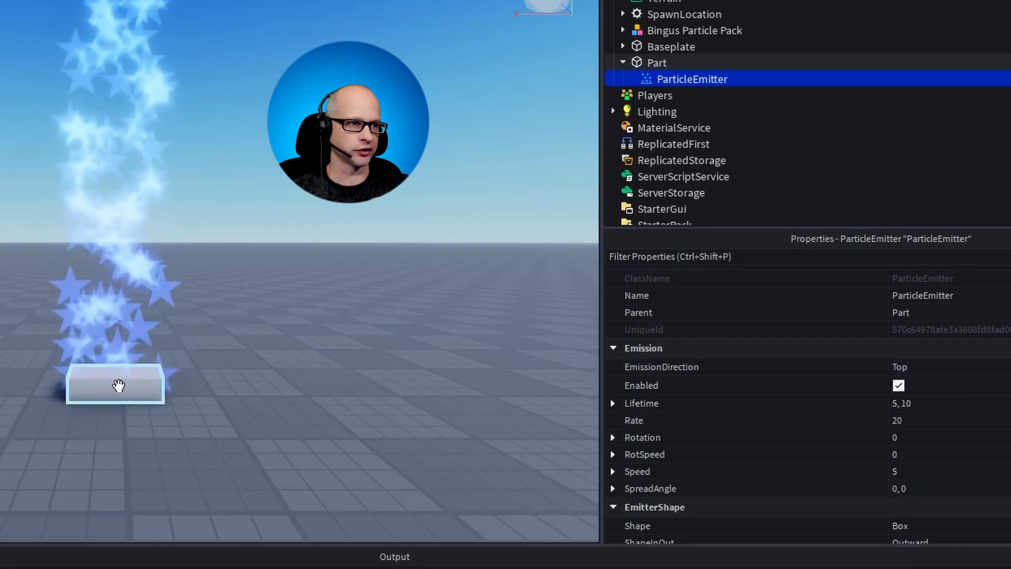
left_click(118, 367)
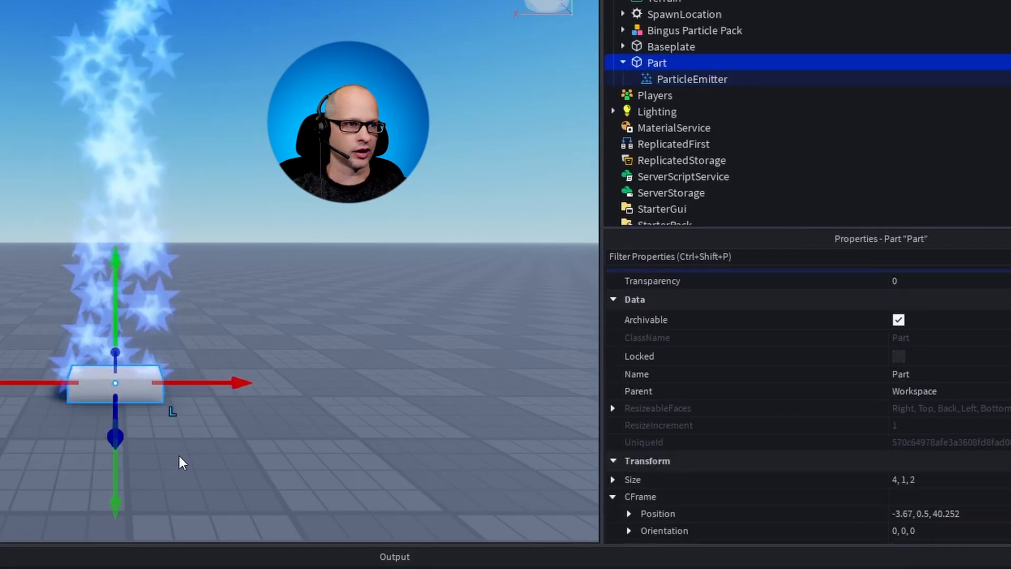
left_click_drag(115, 262, 114, 174)
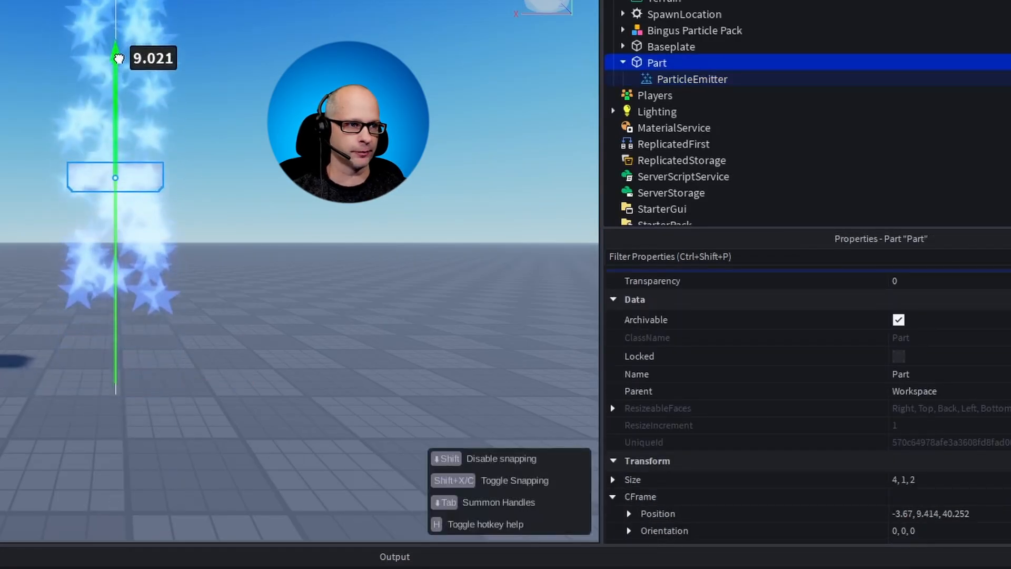
left_click_drag(119, 58, 117, 56)
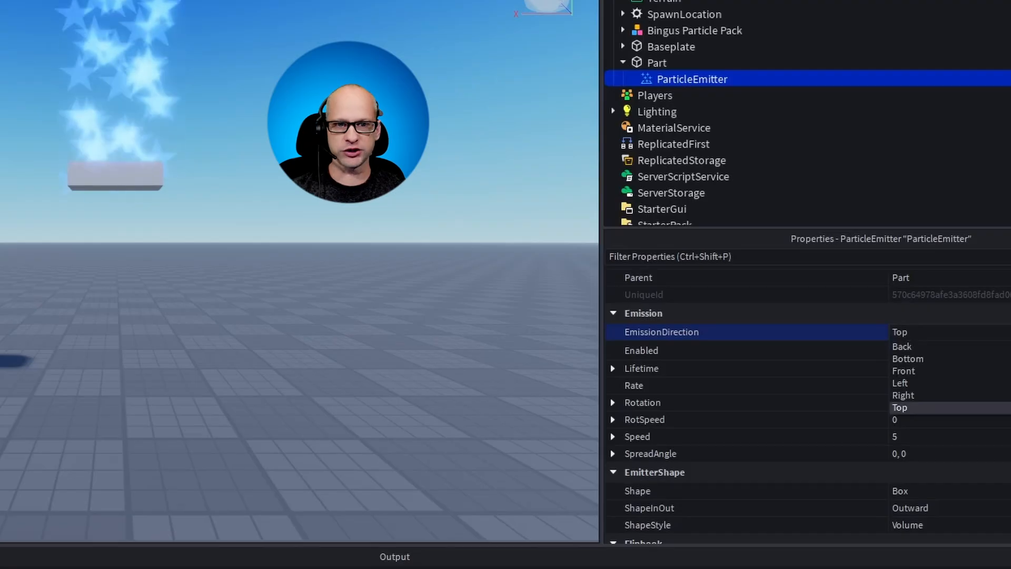
Try Bottom as the ParticleEmitter's EmissionDirection and change it to Left.
left_click(999, 360)
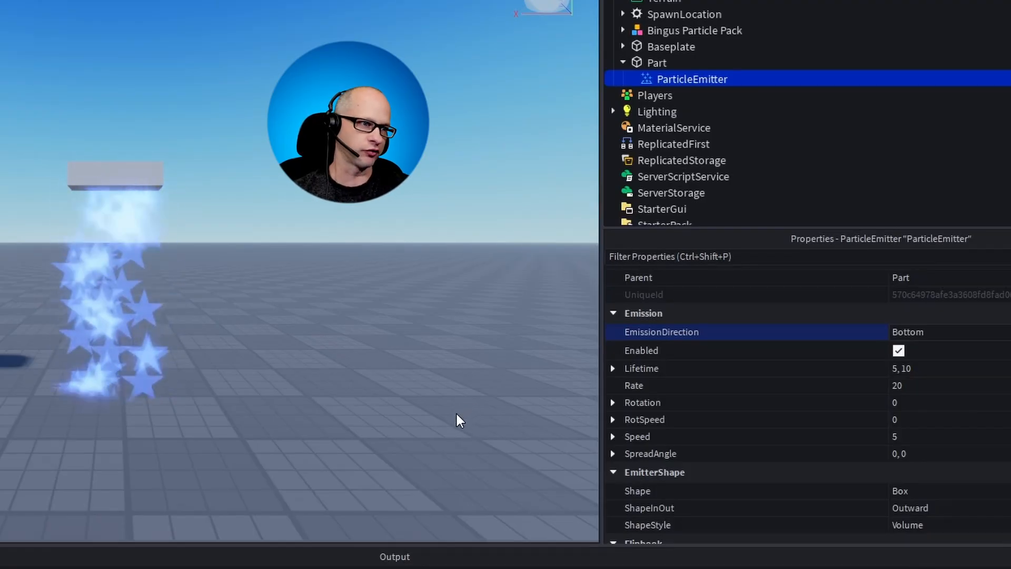
left_click(954, 336)
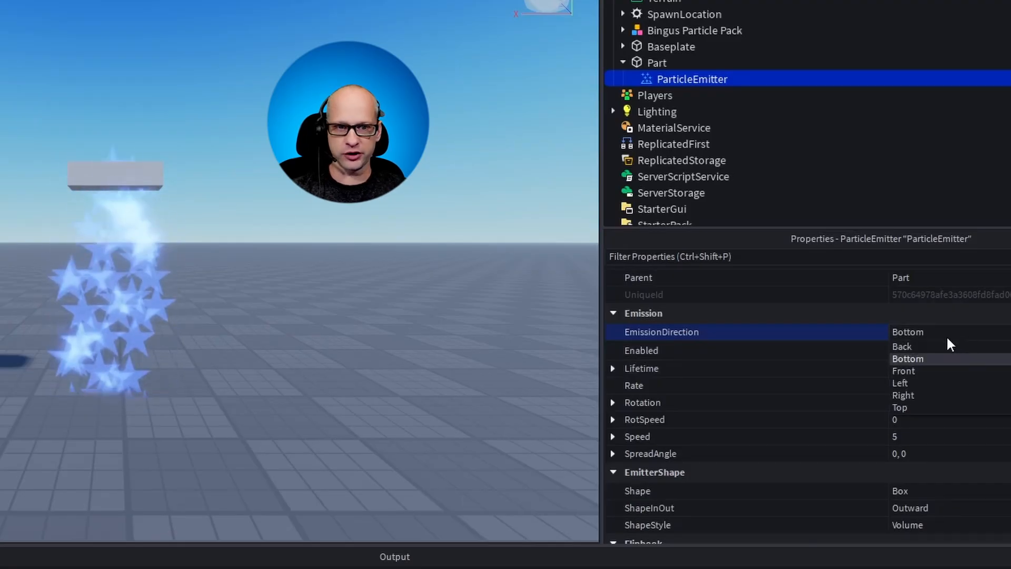
left_click(921, 383)
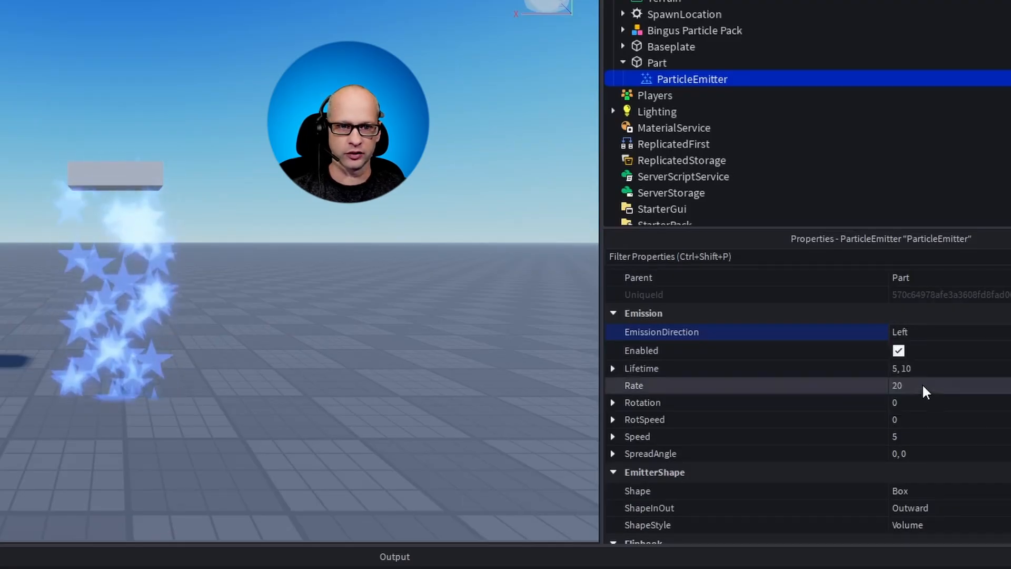
Set the ParticleEmitter's EmissionDirection to Top and toggle its Enabled property off and back on.
left_click(945, 334)
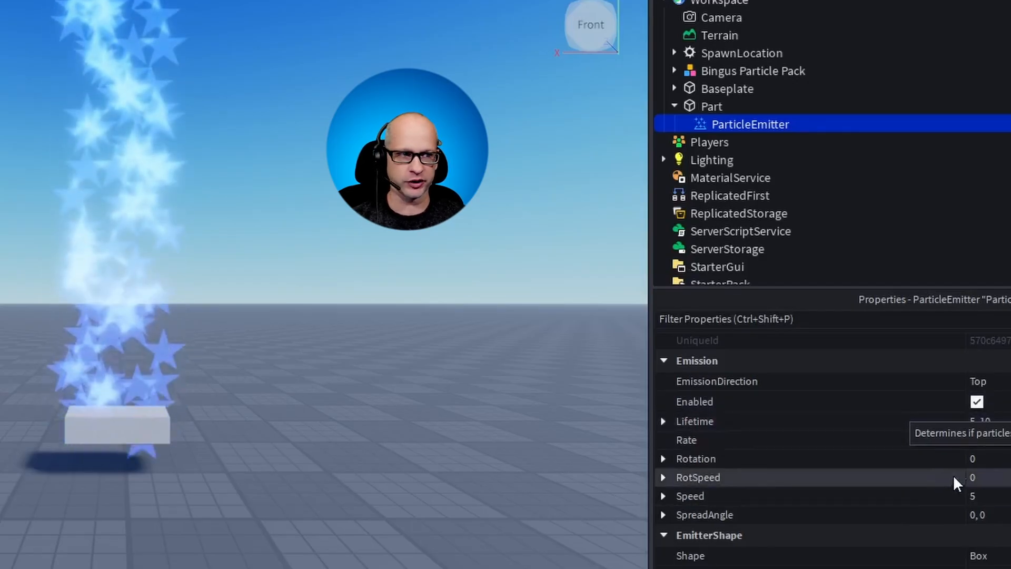
left_click(977, 402)
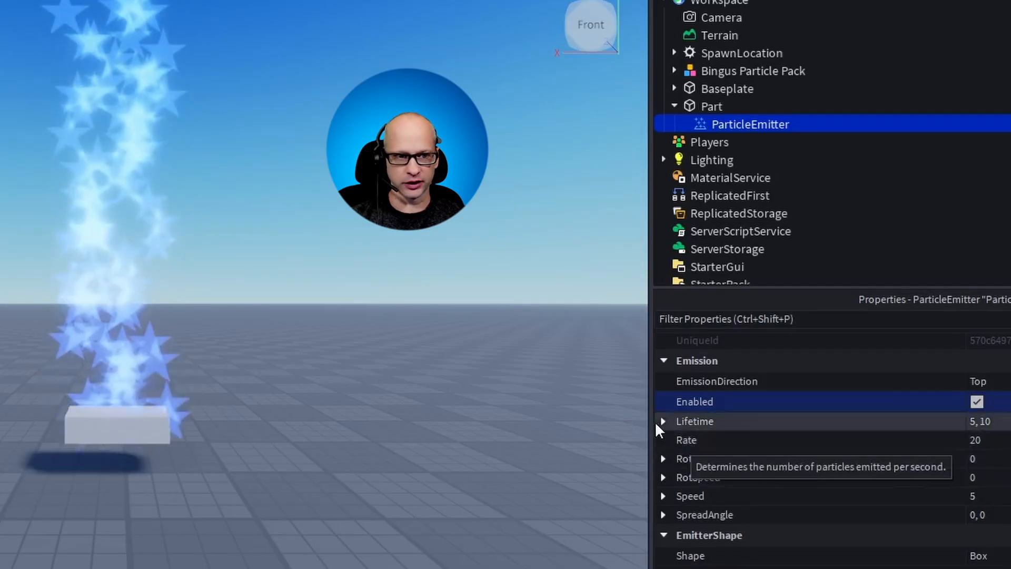
Try a Lifetime maximum of 2 and minimum of 1, and restore the range to 5 and 10.
left_click(663, 421)
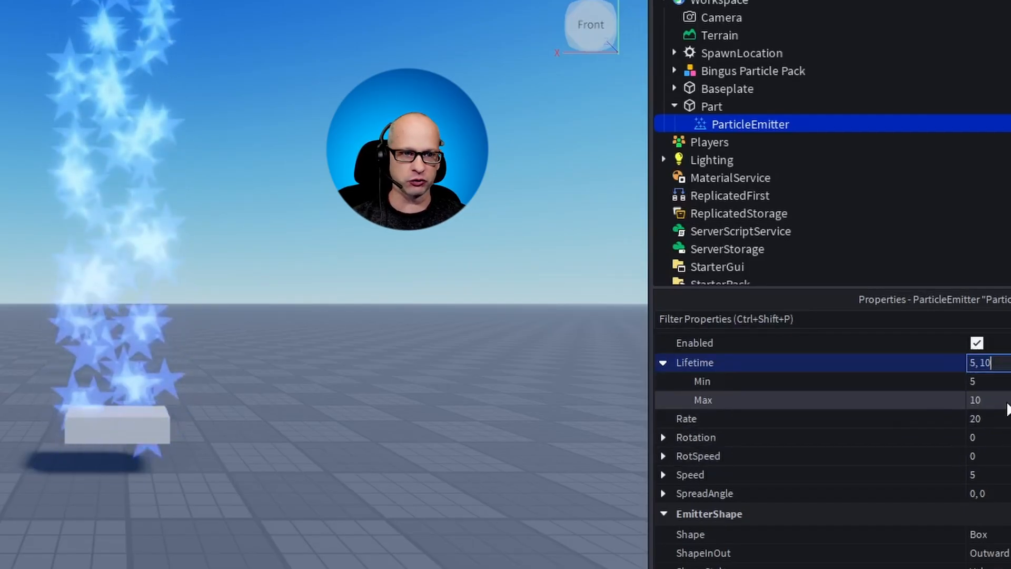
left_click(1001, 400)
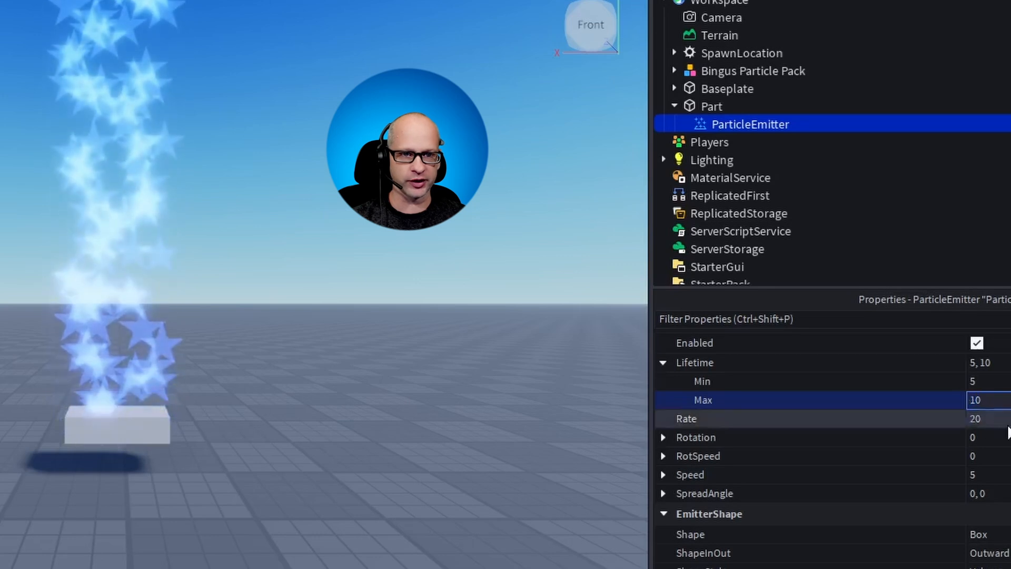
type("2")
left_click(994, 381)
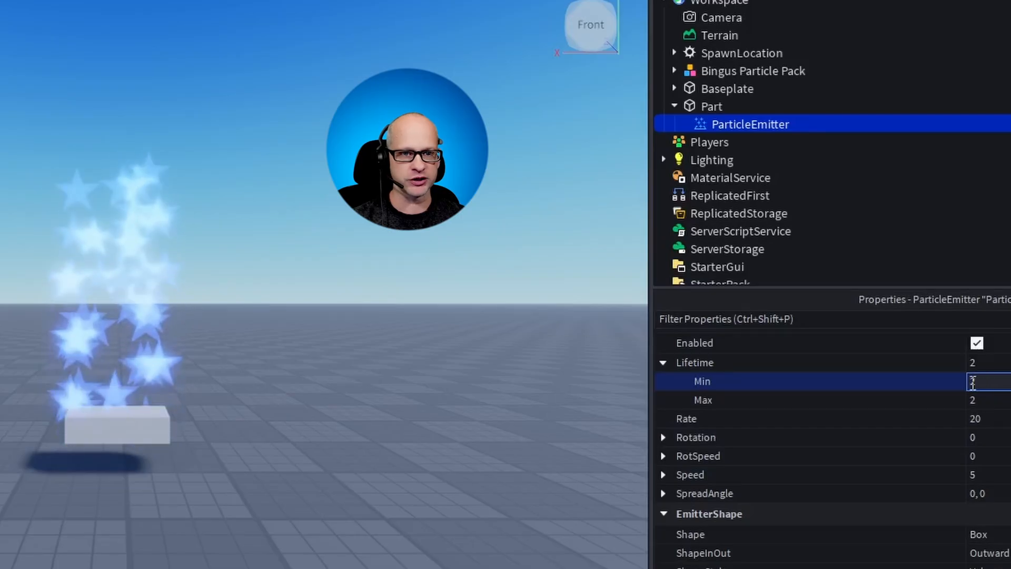
left_click(971, 382)
type("1")
key("Tab")
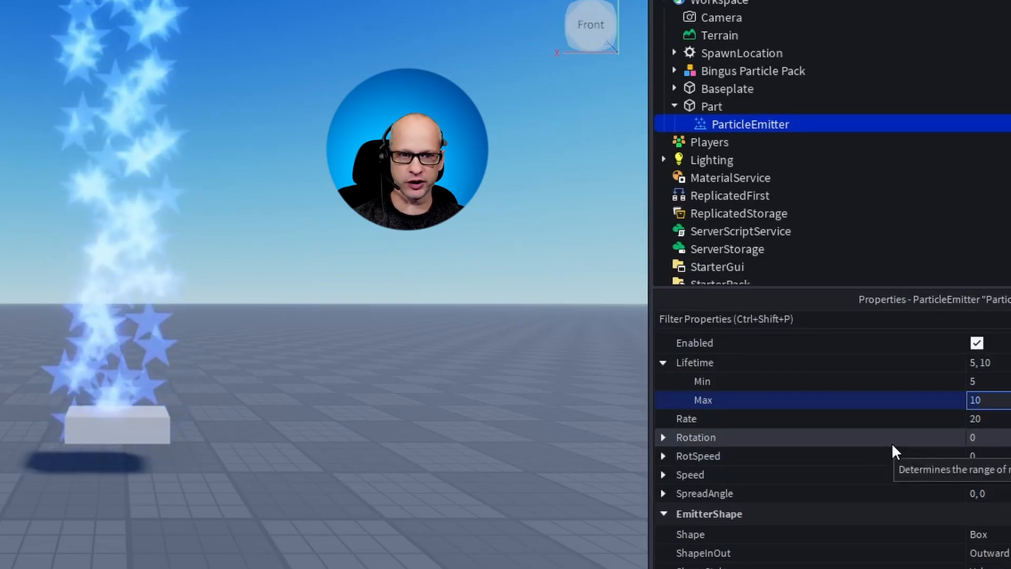
Set the ParticleEmitter's Rate to 2 and its maximum Rotation to 90.
key("Tab")
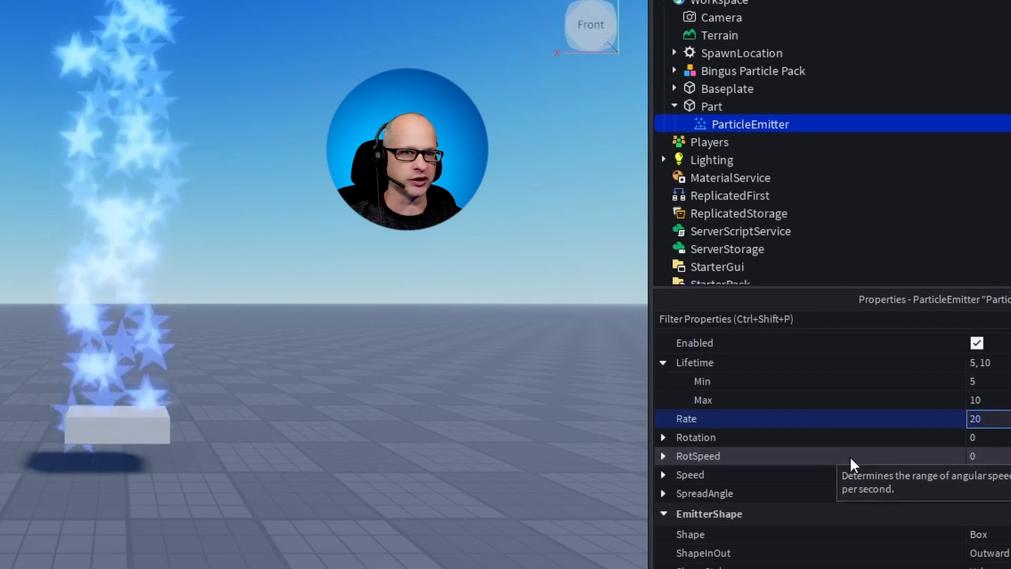
left_click(998, 423)
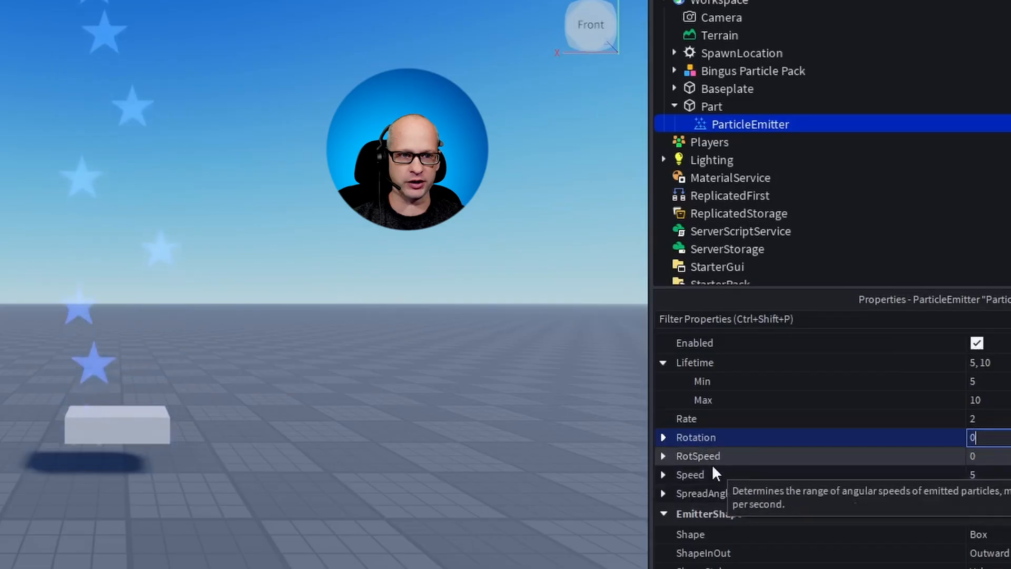
scroll(665, 378, "down", 1)
left_click(663, 378)
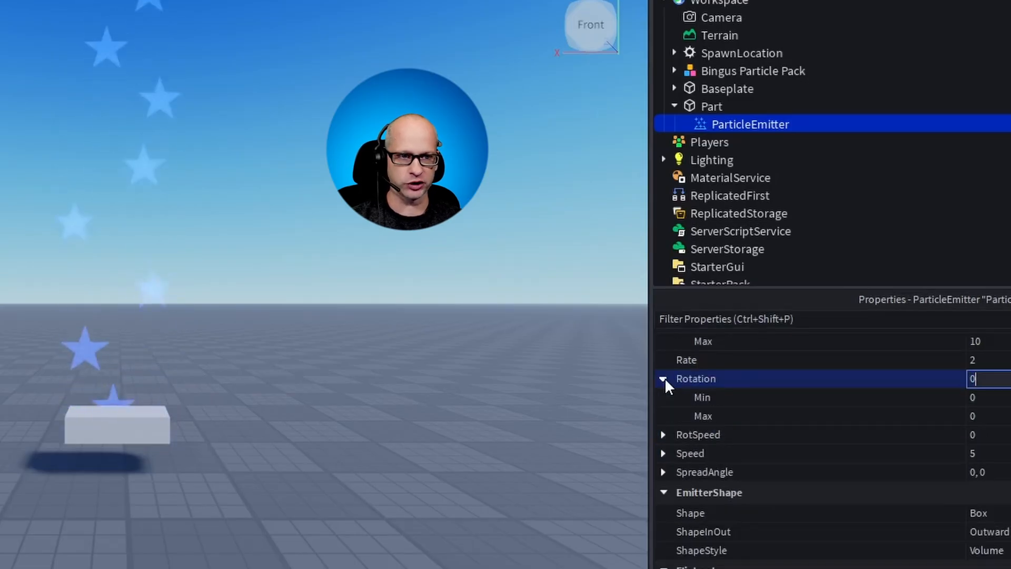
left_click(991, 415)
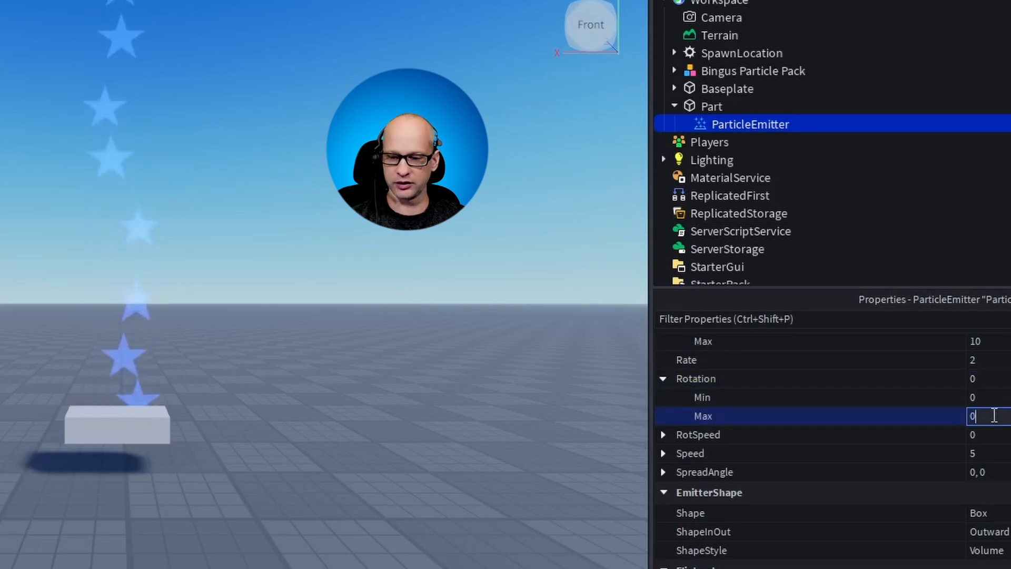
key("BackSpace")
type("90")
key("shift+Tab")
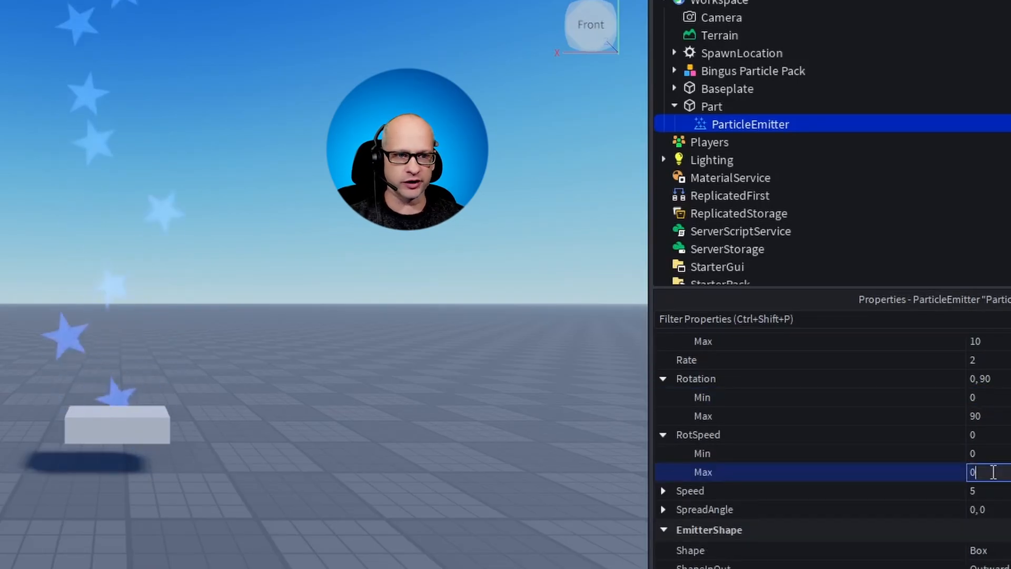
Set the ParticleEmitter's RotSpeed to a maximum of 50 and a minimum of 10.
type("50")
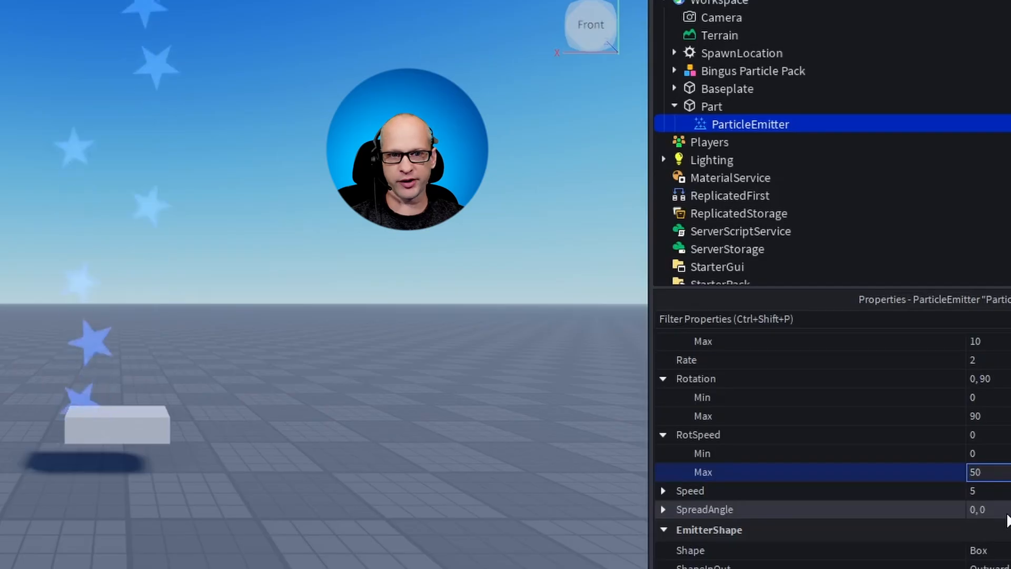
left_click(908, 454)
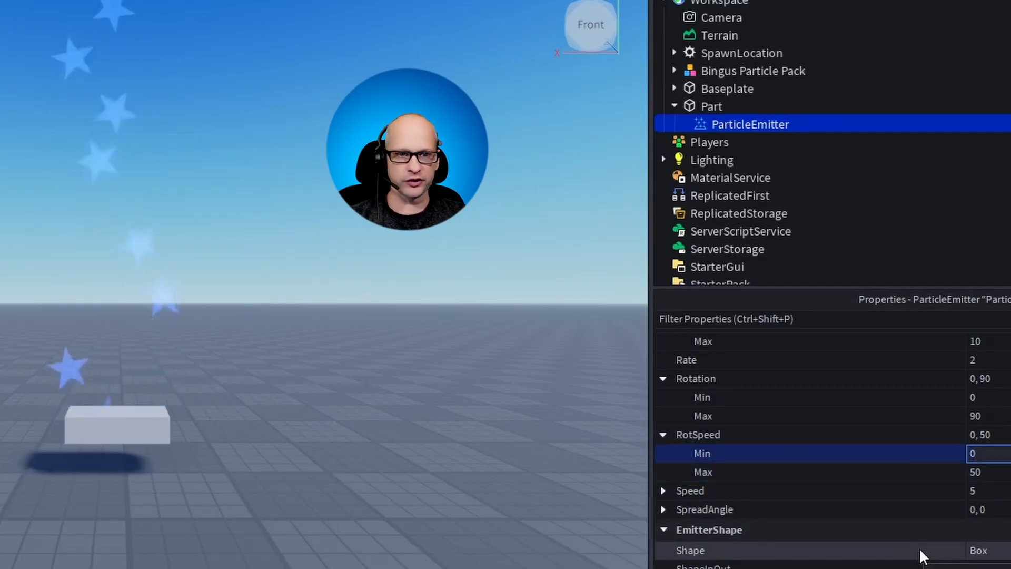
key("BackSpace")
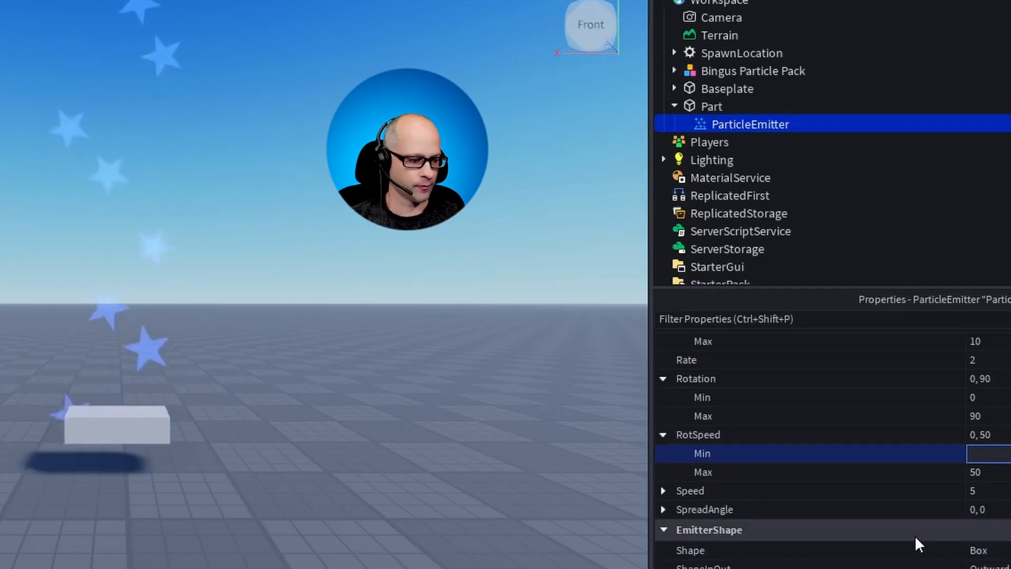
type("10")
key("Tab")
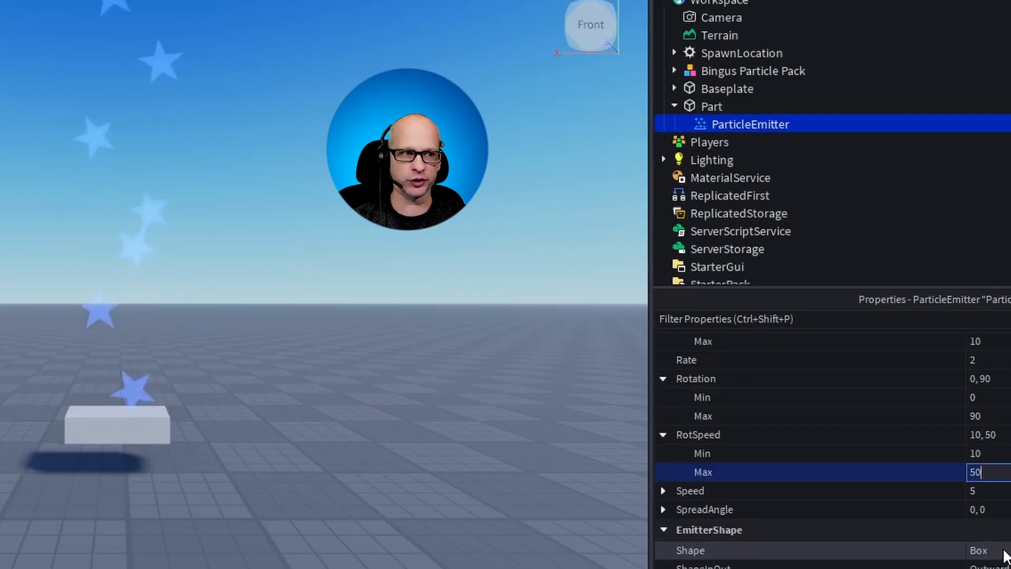
Try a Speed range of 20 to 50 on the ParticleEmitter and return both limits to 5.
scroll(842, 483, "down", 3)
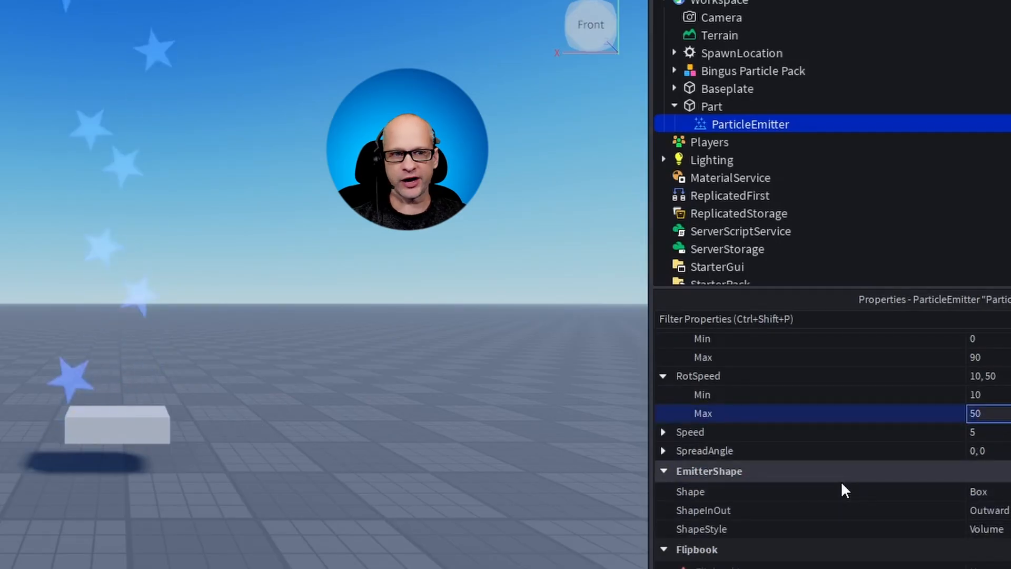
left_click(664, 433)
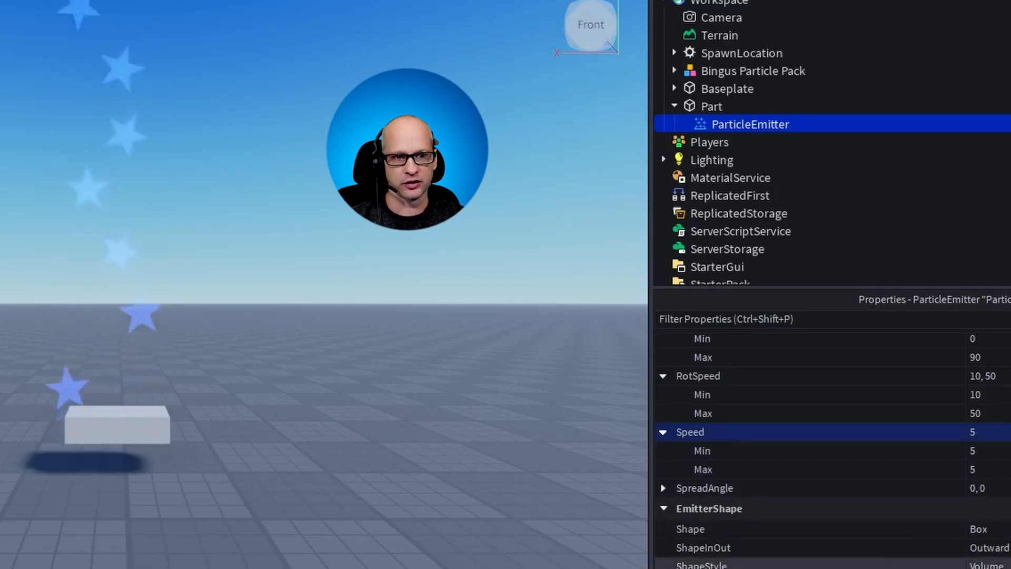
left_click(975, 469)
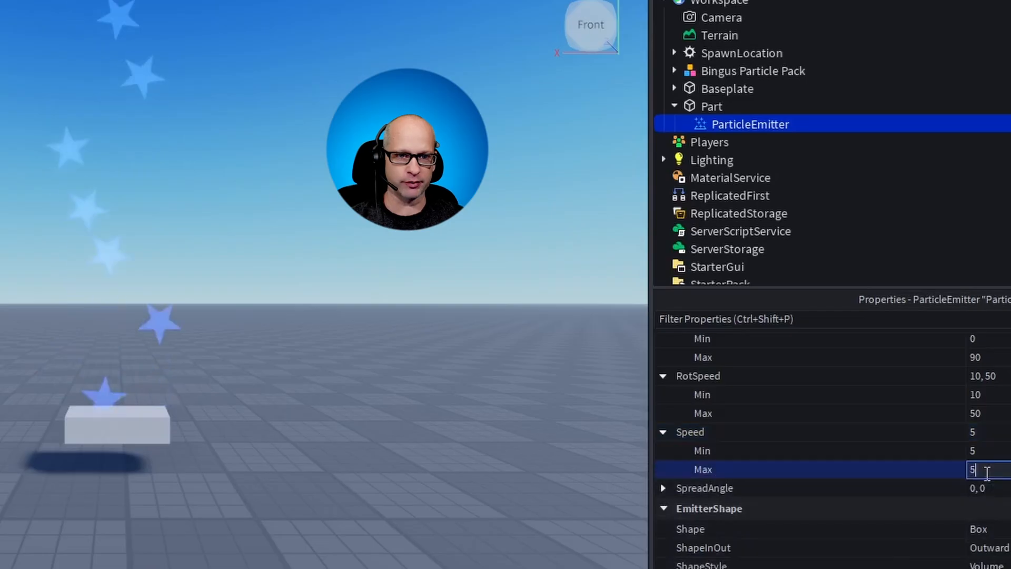
type("0")
key("BackSpace")
type("50")
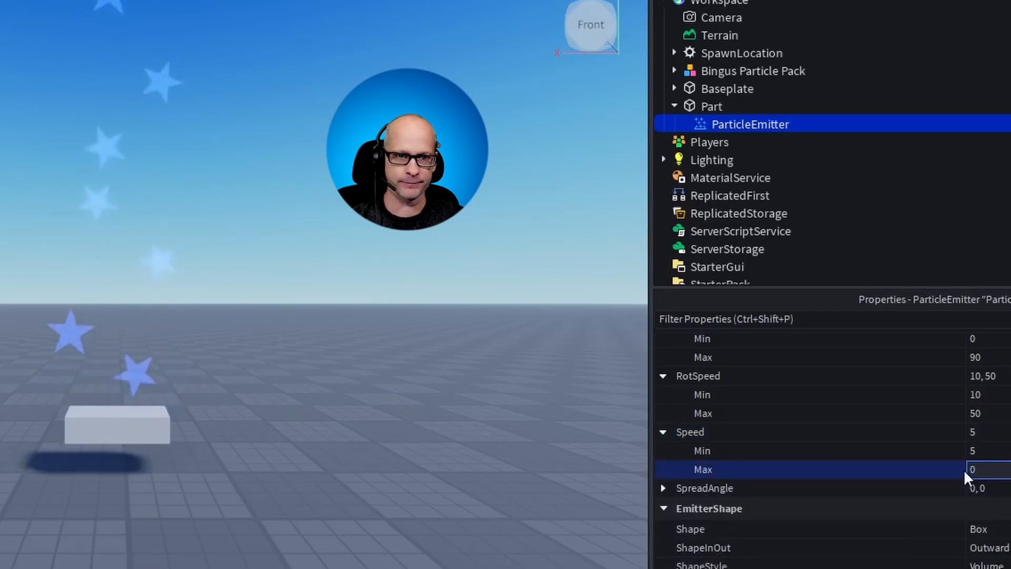
key("Tab")
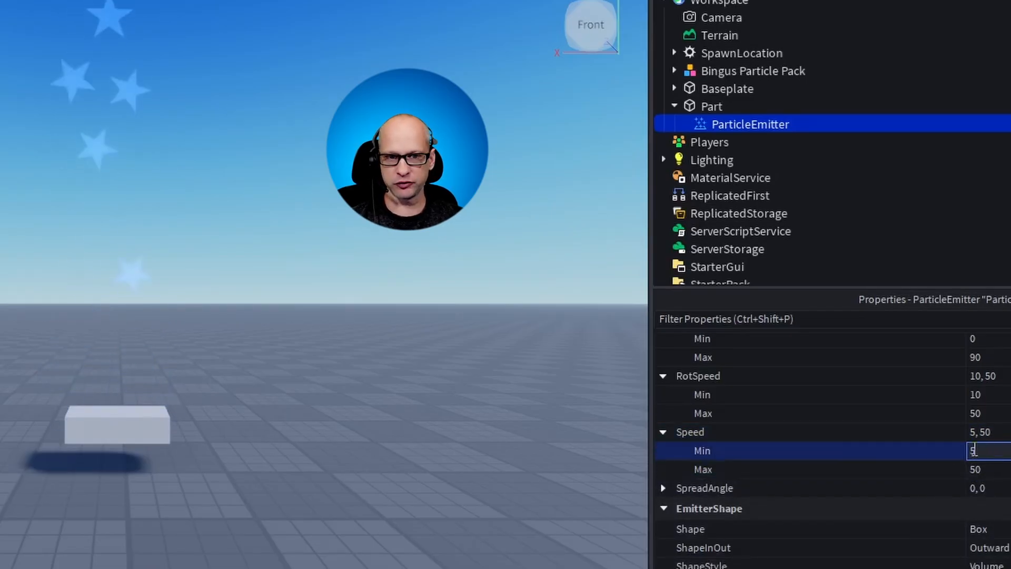
type("20")
key("Return")
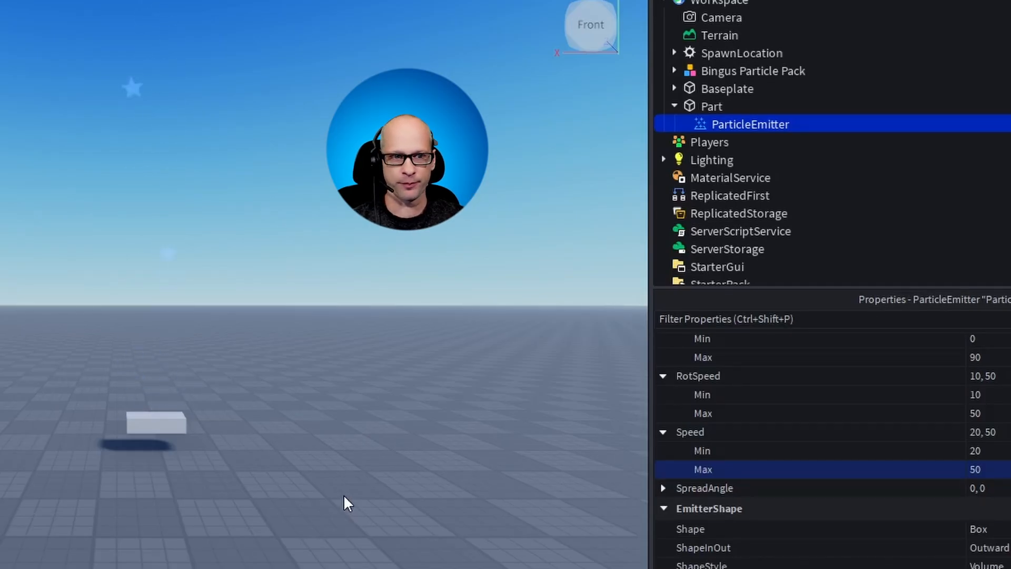
left_click(995, 470)
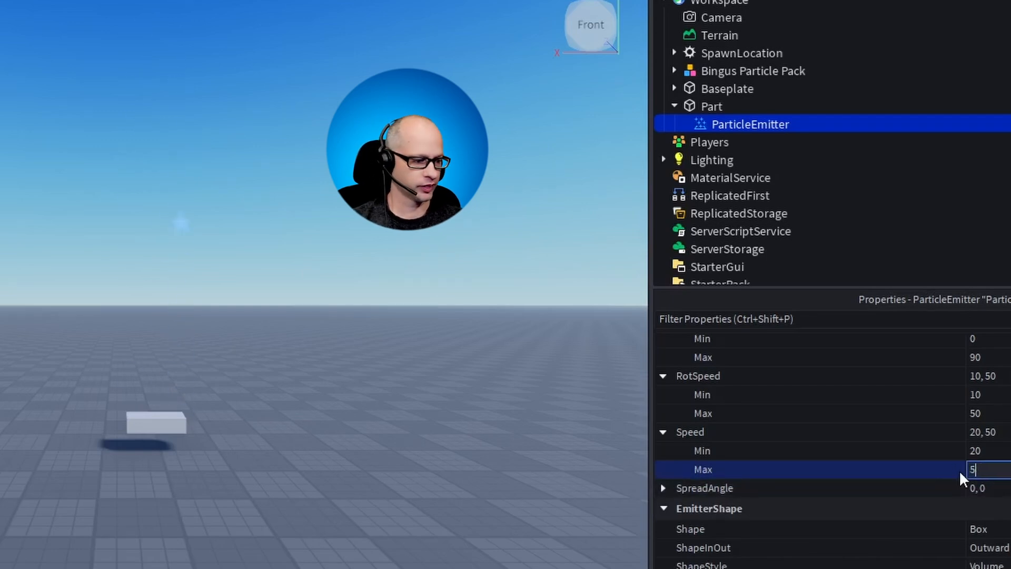
Raise the ParticleEmitter's Rate to get a much denser stream of stars.
scroll(964, 479, "up", 3)
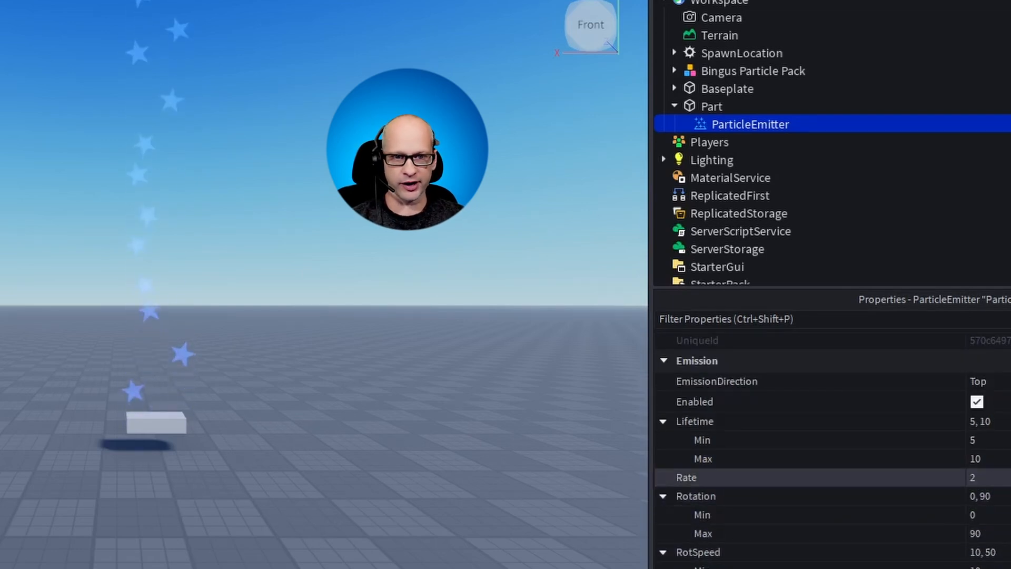
left_click(991, 478)
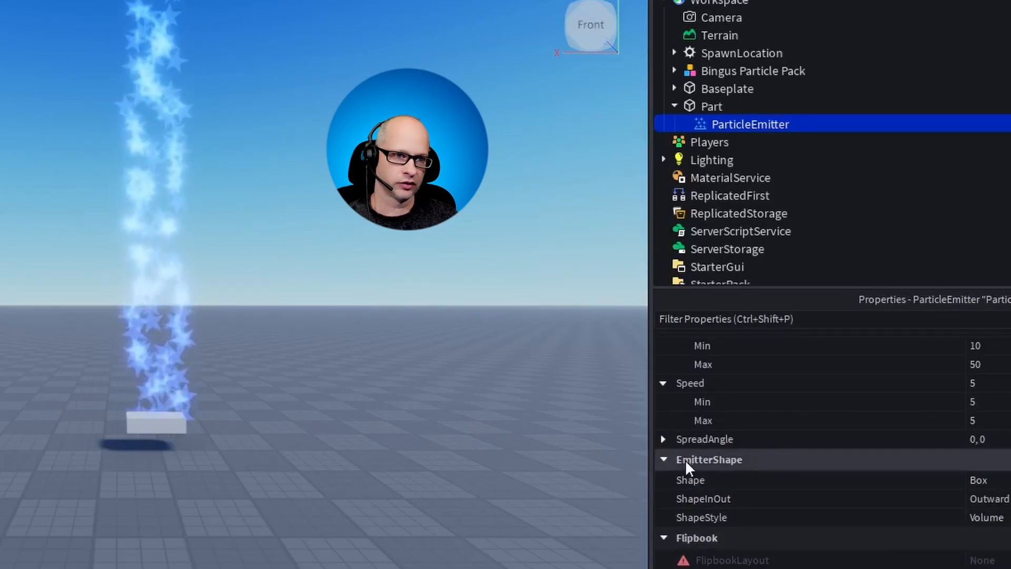
Try a wide SpreadAngle for the particles and return its X and Y values to 0.
left_click(663, 444)
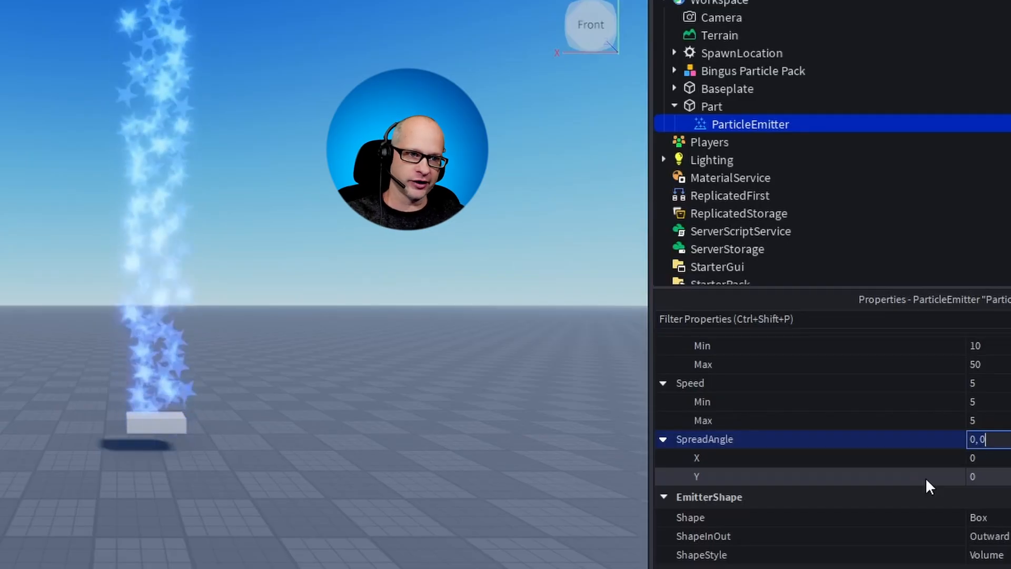
left_click(1002, 477)
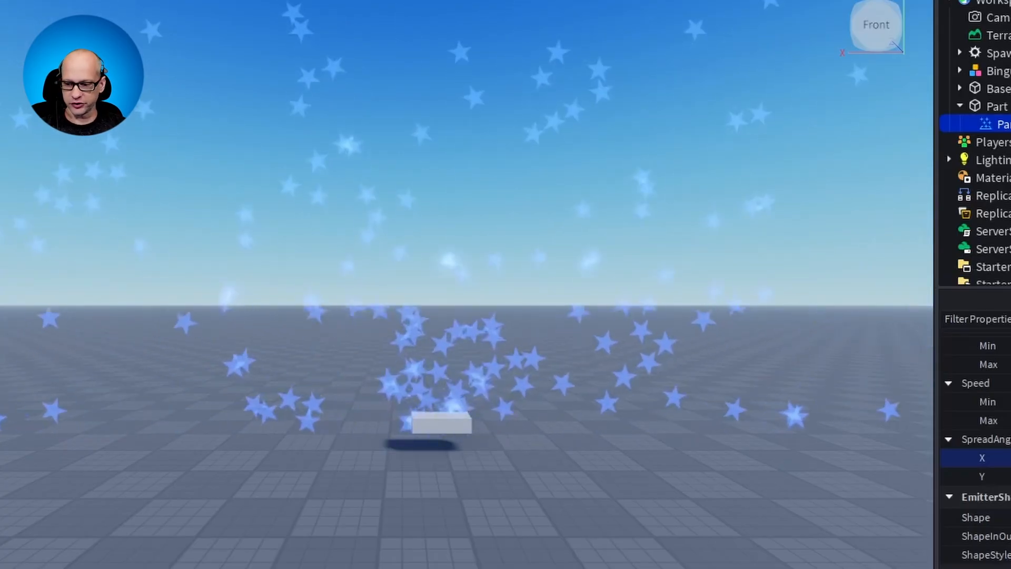
key("Tab")
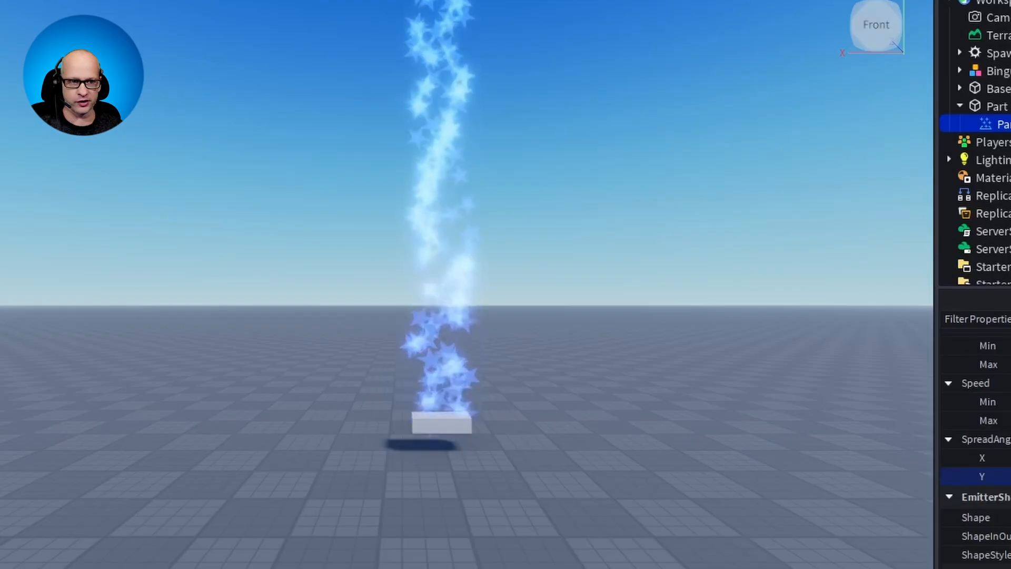
Try Sphere as the ParticleEmitter's Shape and change it back to Box.
scroll(837, 534, "down", 2)
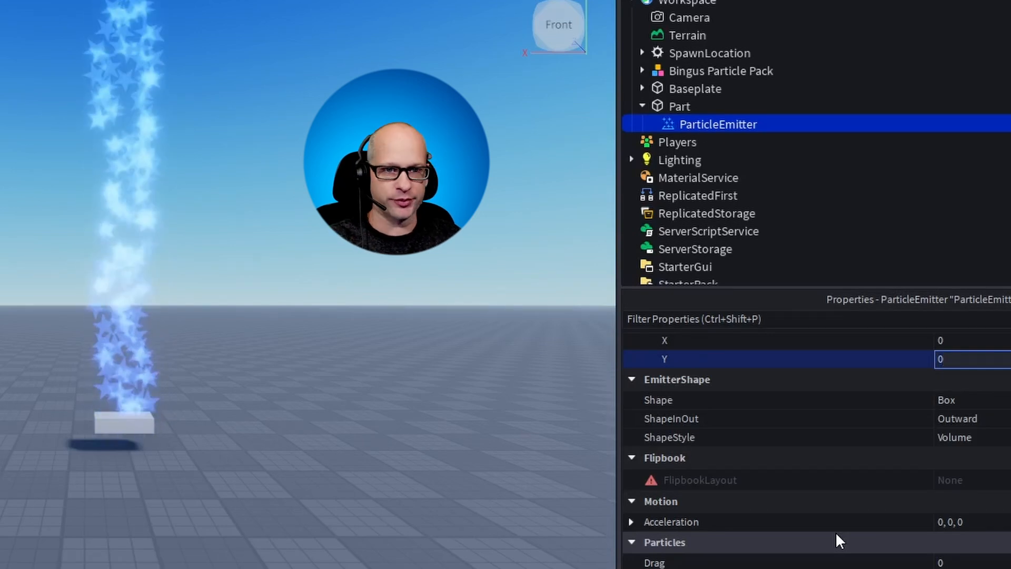
left_click(790, 399)
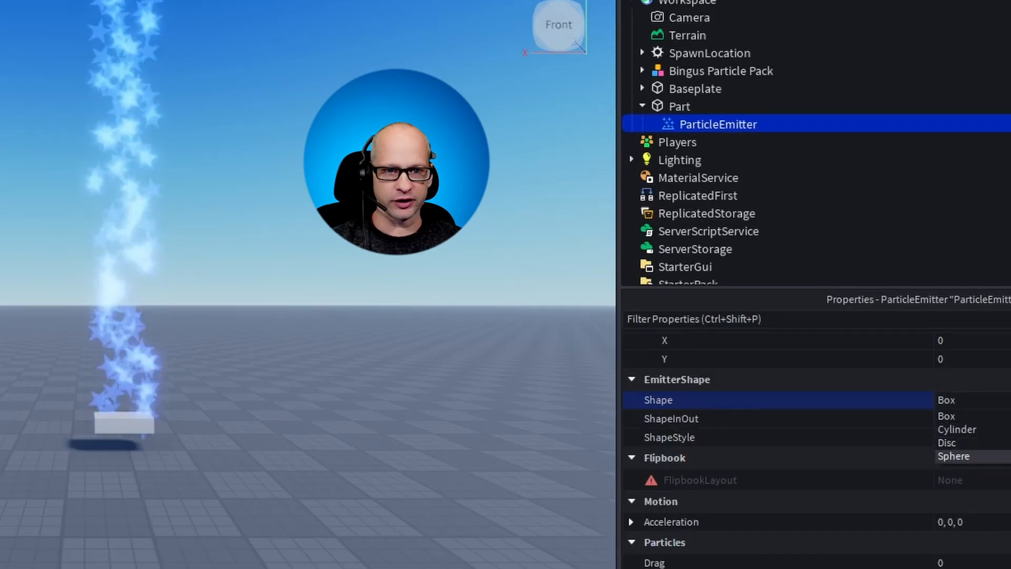
left_click(969, 466)
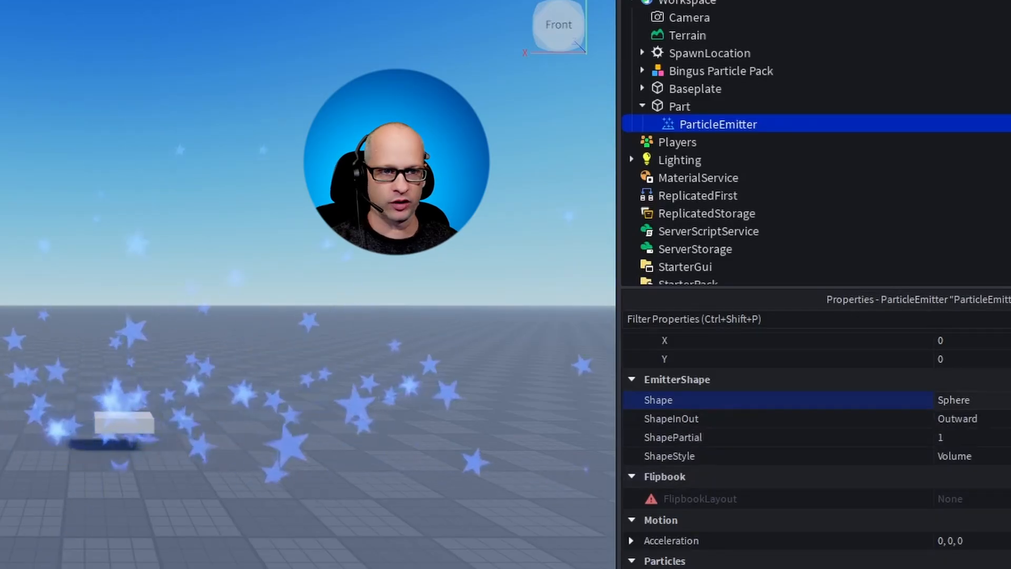
left_click(953, 400)
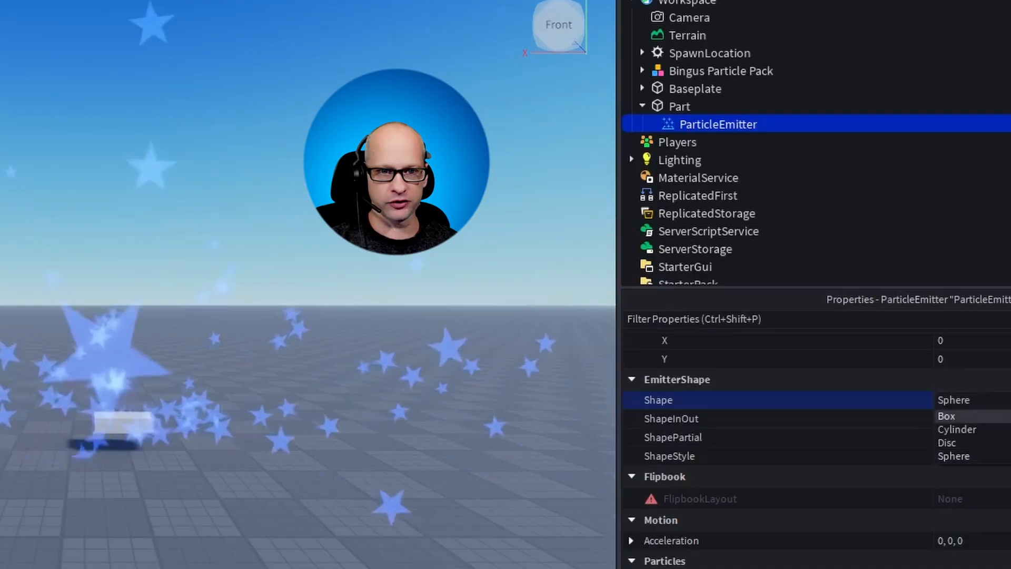
left_click(948, 416)
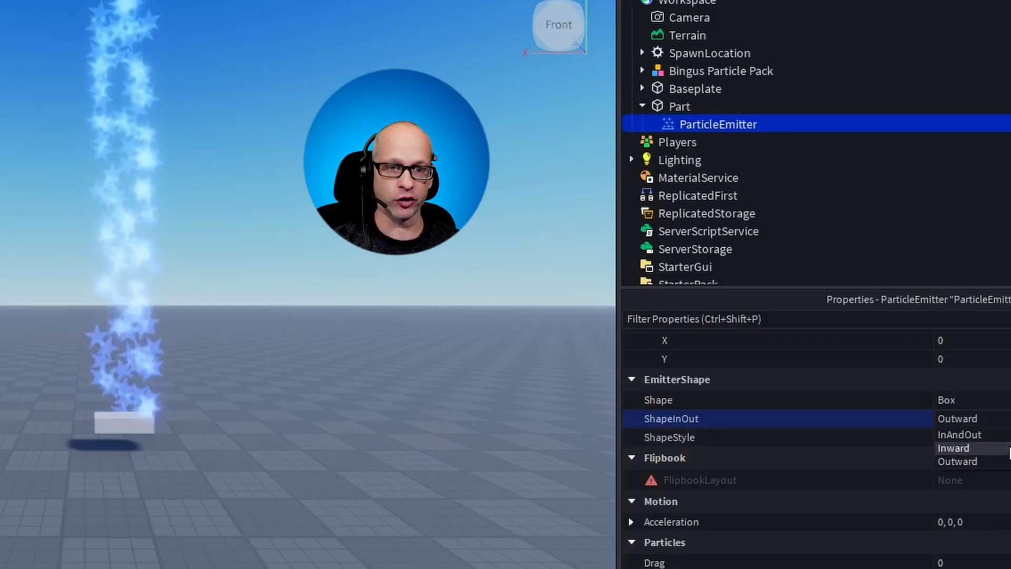
Try Inward as the ParticleEmitter's ShapeInOut setting and change it back to Outward.
left_click(1009, 448)
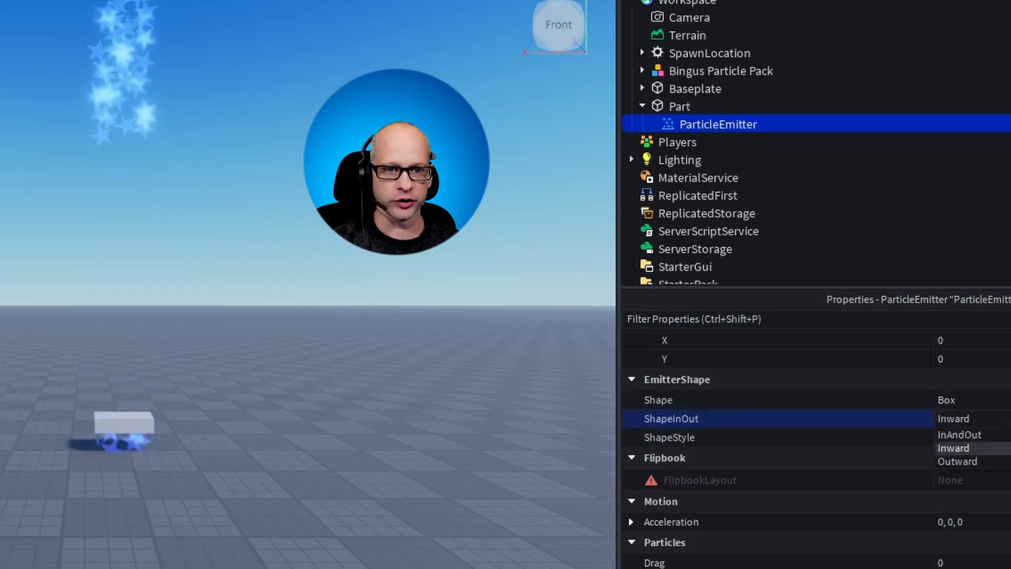
left_click(984, 458)
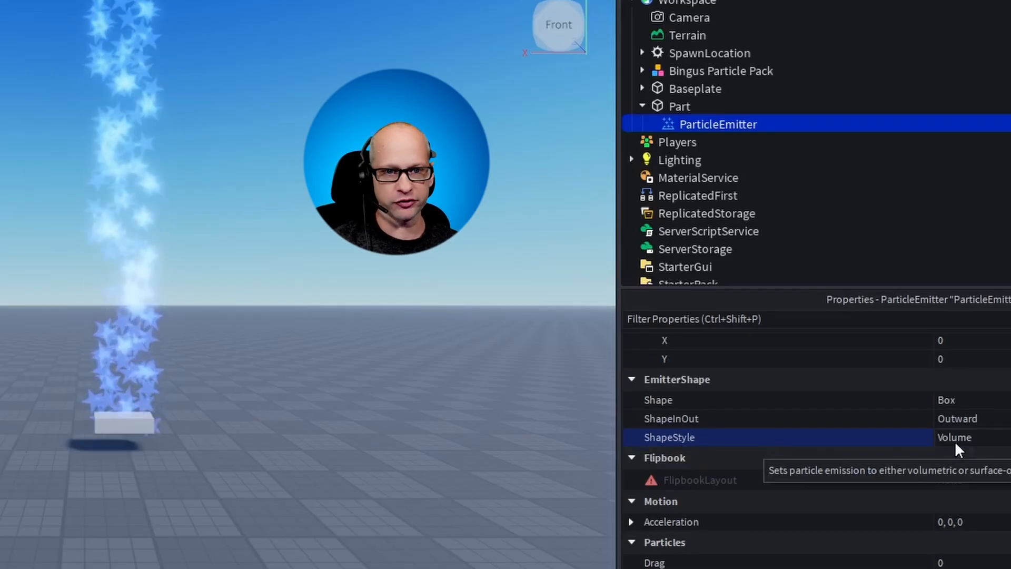
Check the Surface and Volume choices for the ParticleEmitter's ShapeStyle and keep Volume.
left_click(991, 435)
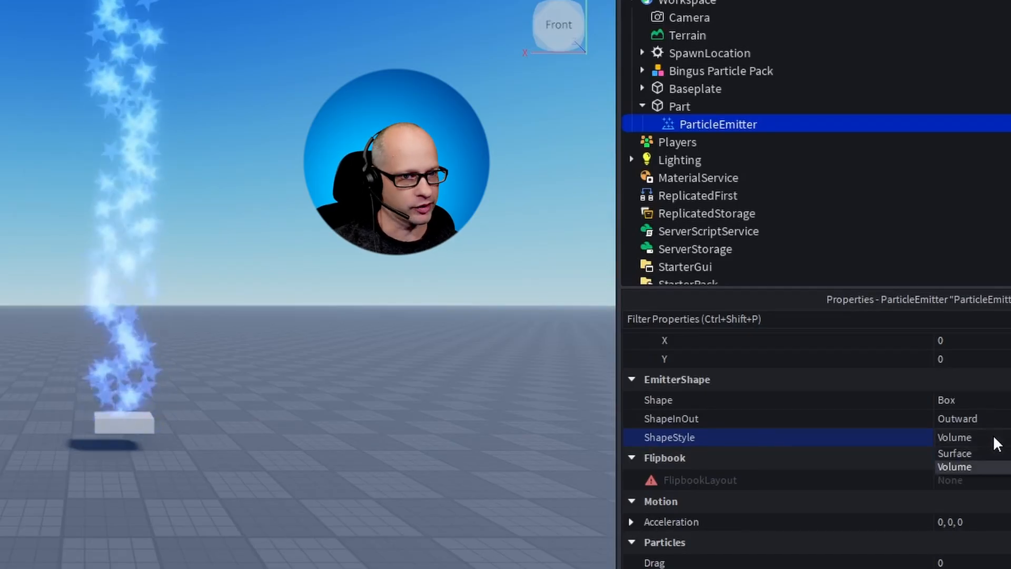
left_click(994, 435)
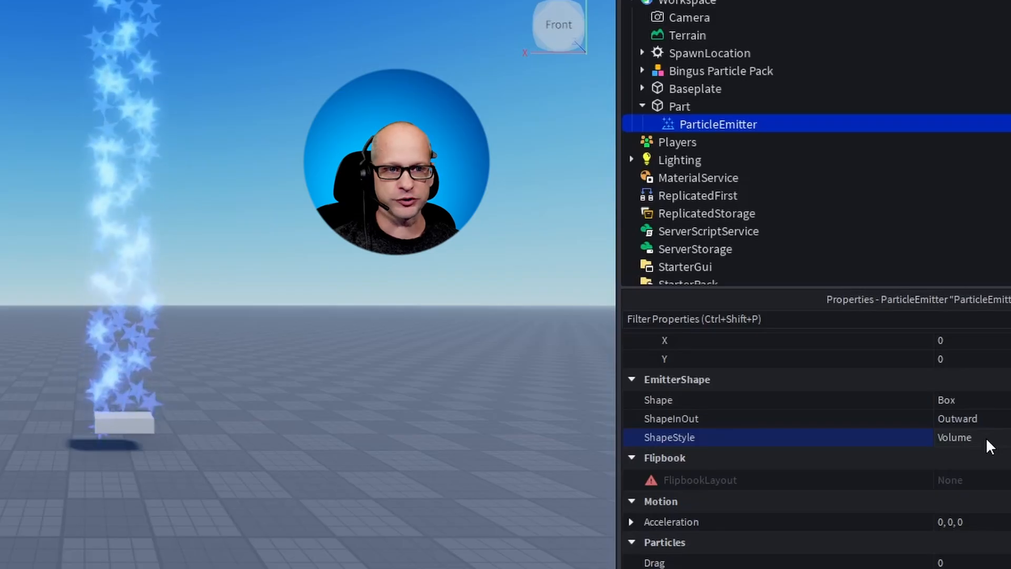
left_click(986, 438)
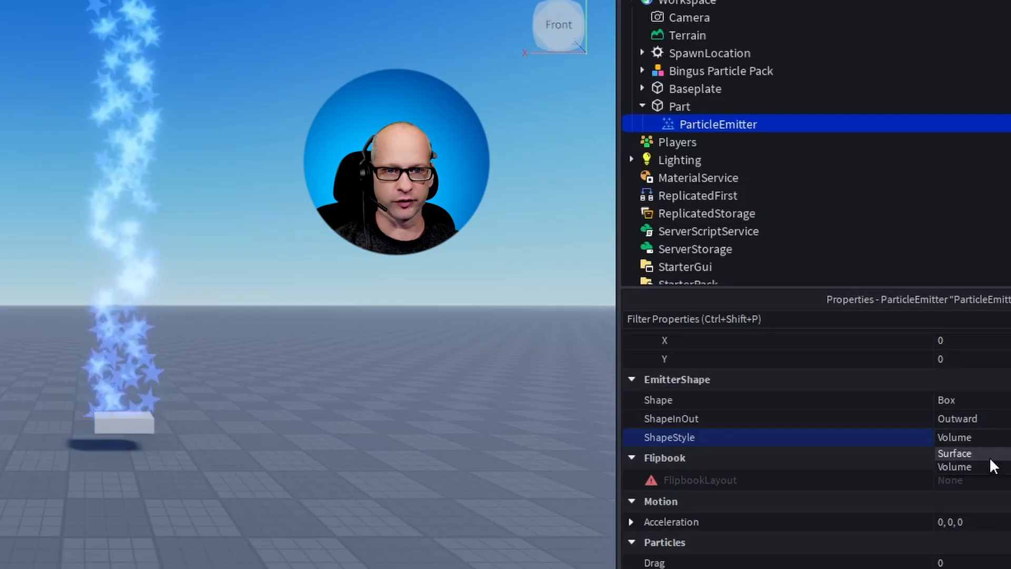
left_click(990, 464)
Expand the ParticleEmitter's Acceleration, try editing its axis values and return them to 0.
scroll(843, 521, "down", 2)
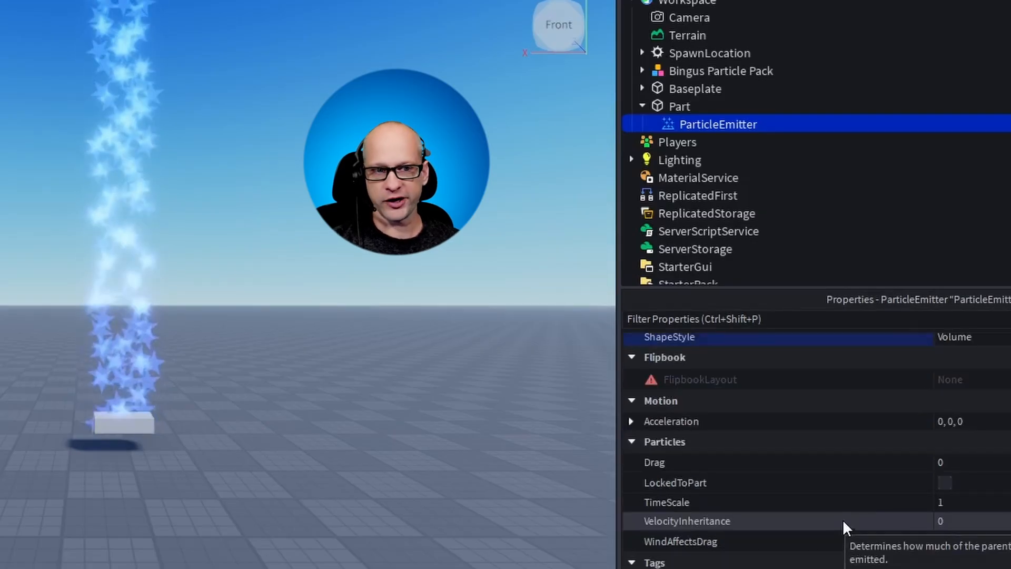
left_click(632, 423)
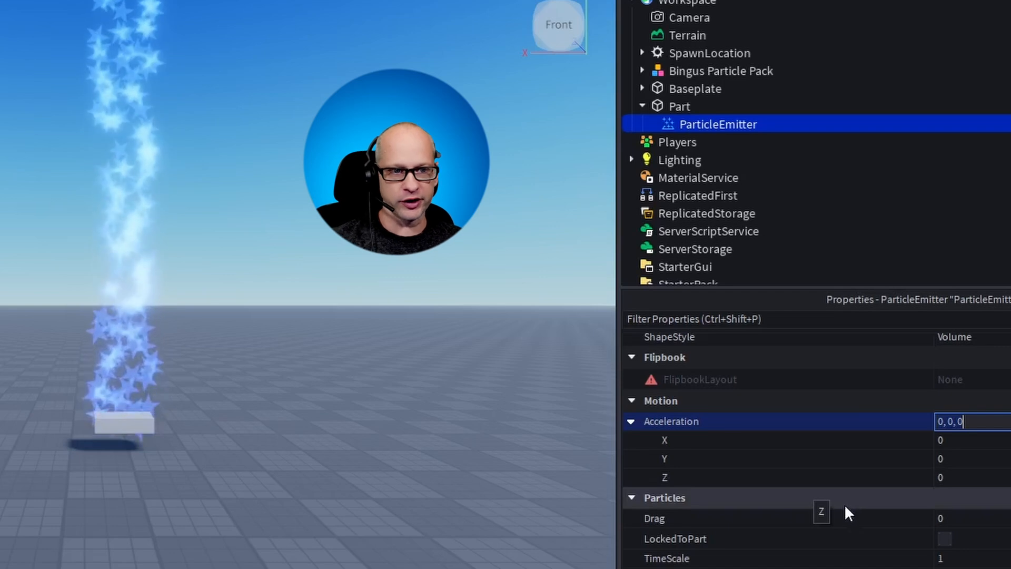
left_click(954, 441)
key("BackSpace")
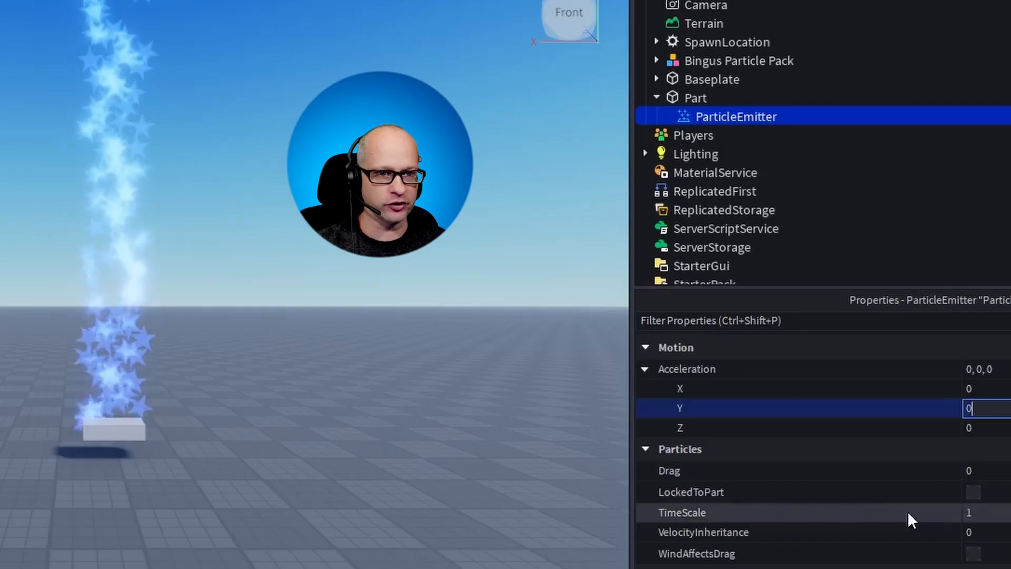
Enable LockedToPart for the particles and set their Drag to 0.3 after trying a Drag of 5.
left_click(996, 470)
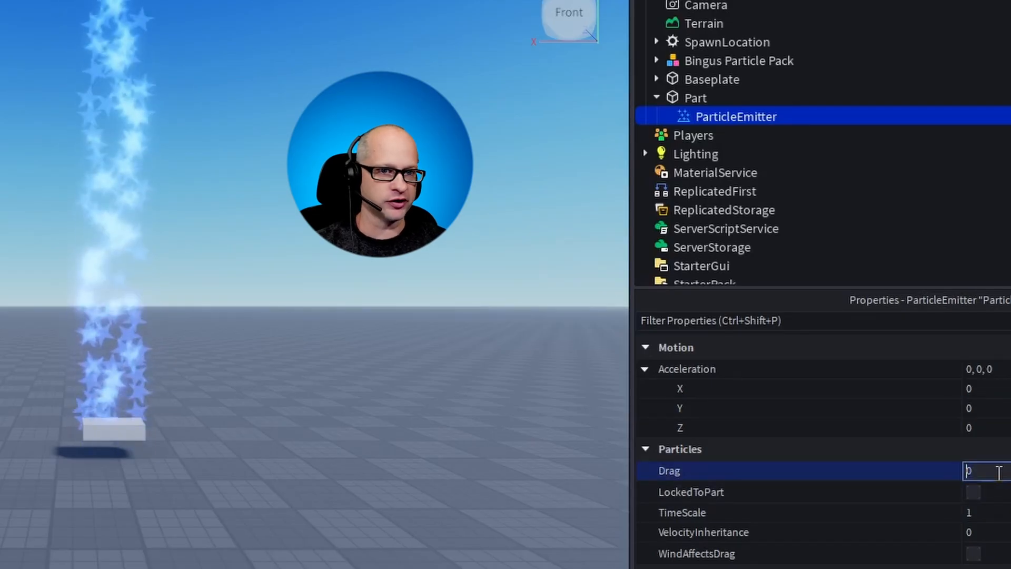
type("5")
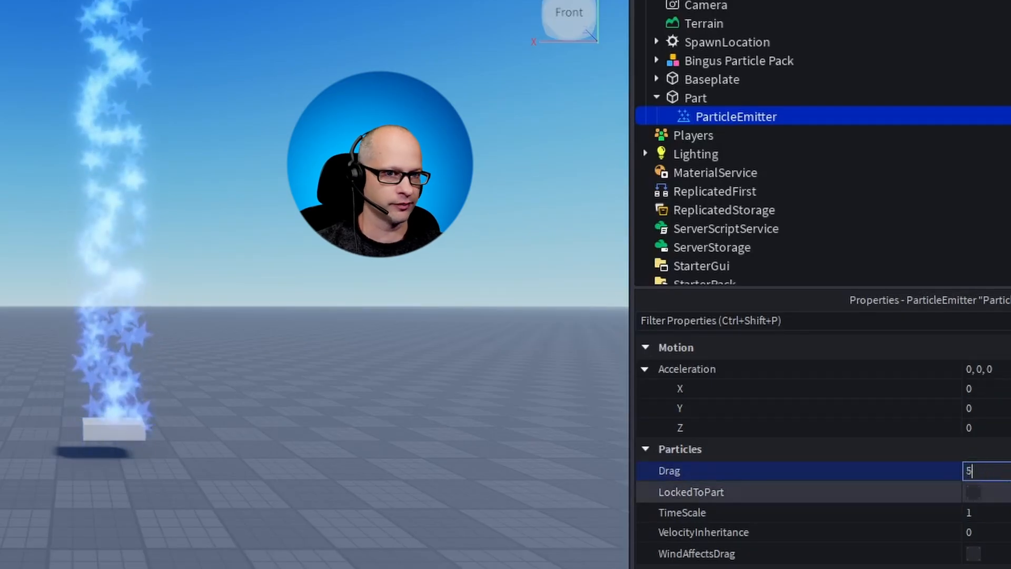
left_click(973, 492)
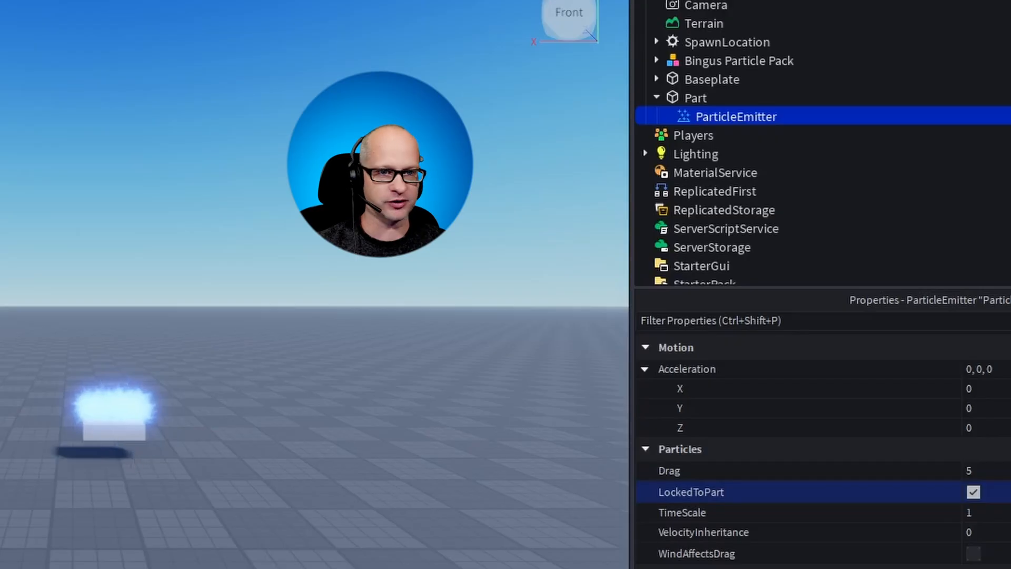
left_click(983, 471)
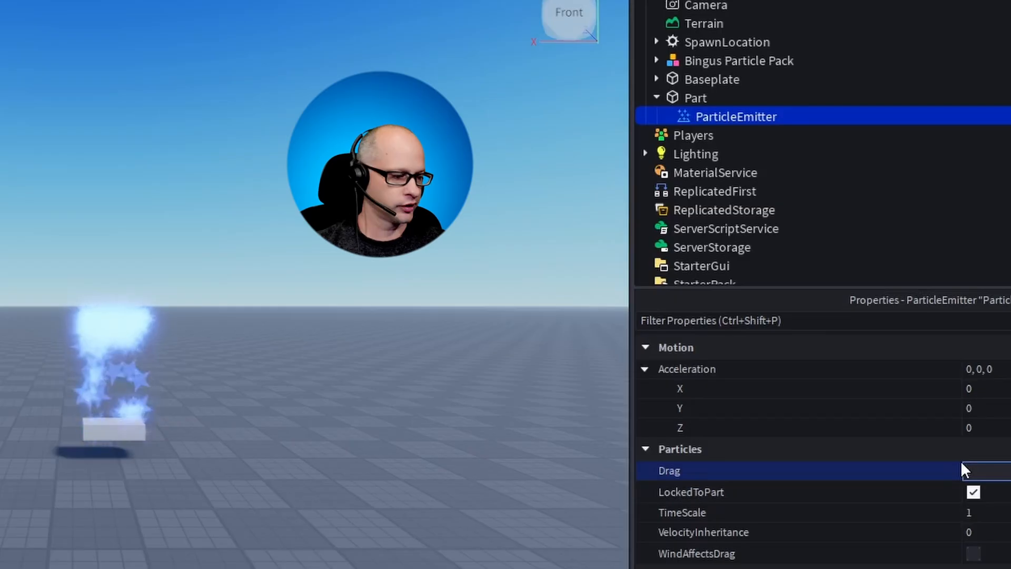
type("0.3")
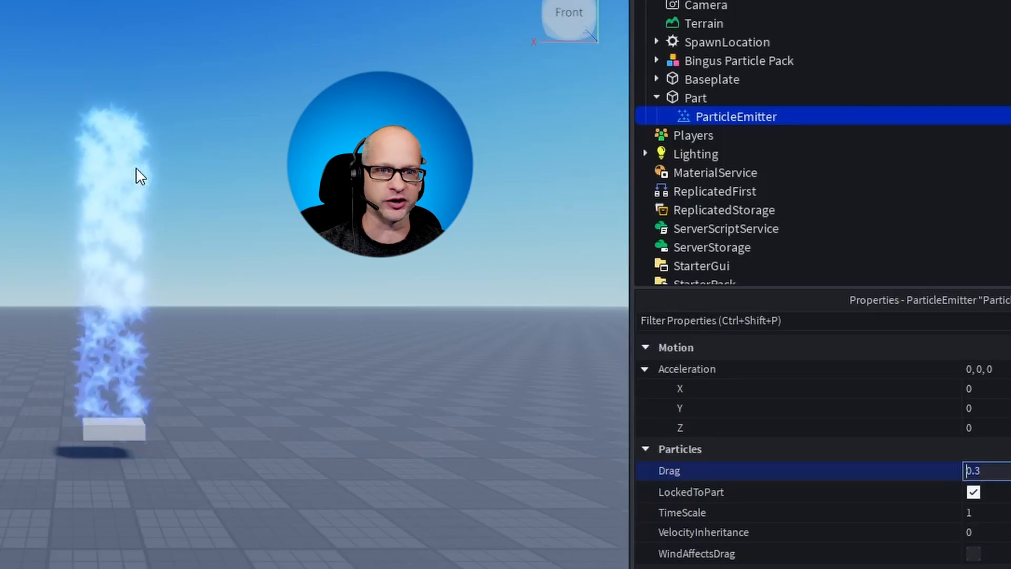
Switch to the Partical Examples place and examine the Color sequence of the rainbow beam's ParticleEmitter.
left_click(409, 466)
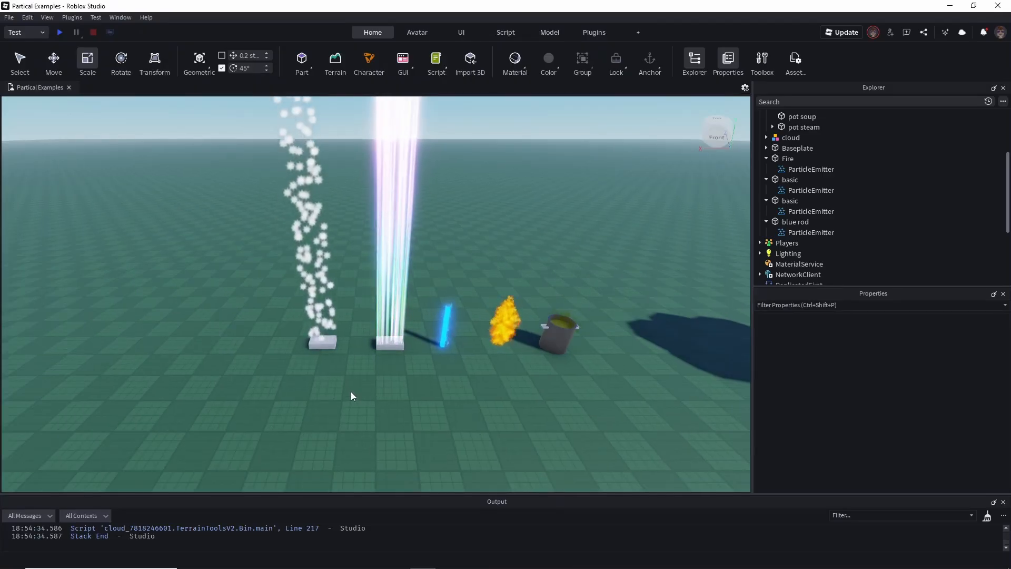
middle_click_drag(333, 386, 332, 375)
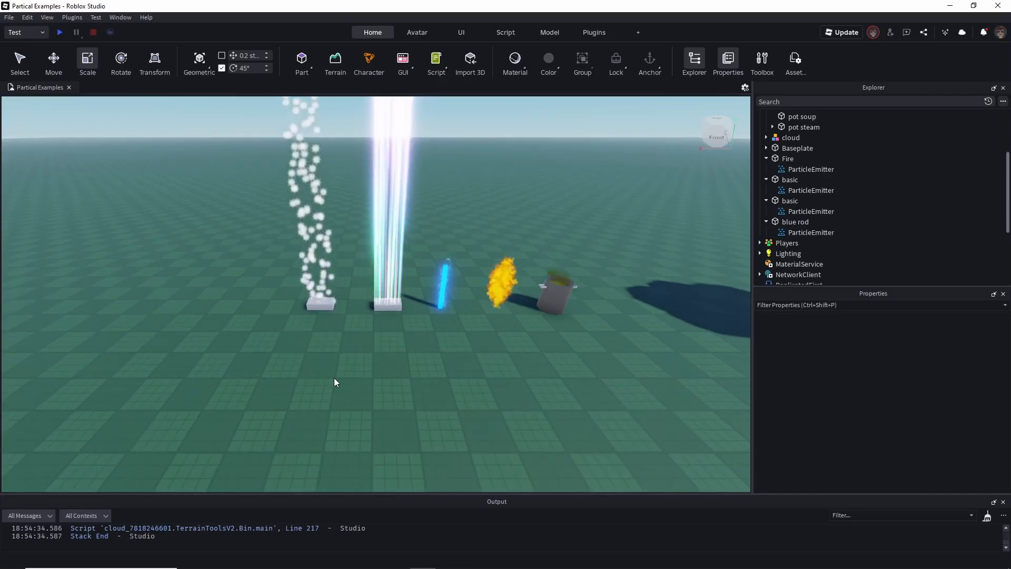
middle_click_drag(425, 346, 411, 345)
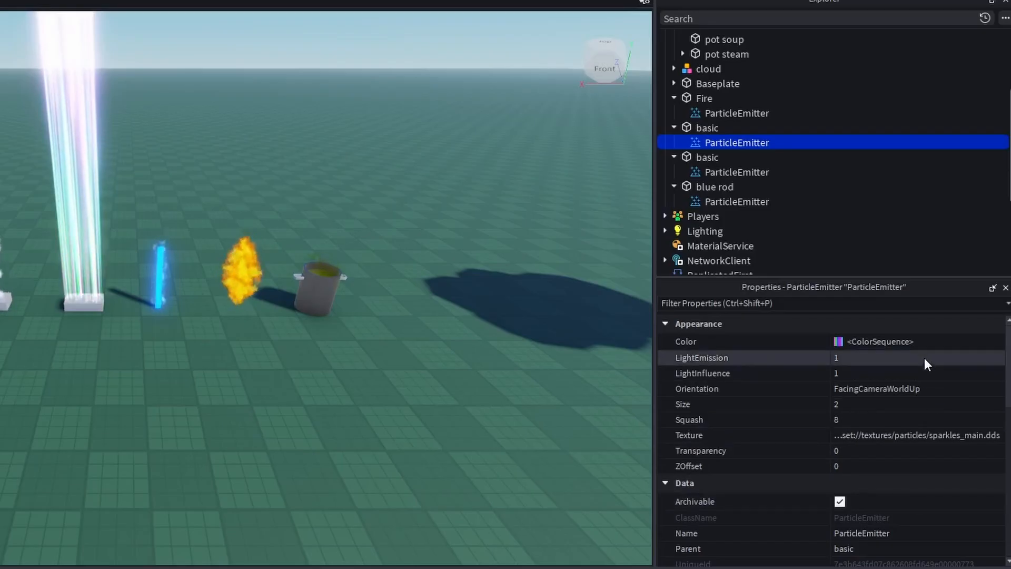
left_click(943, 344)
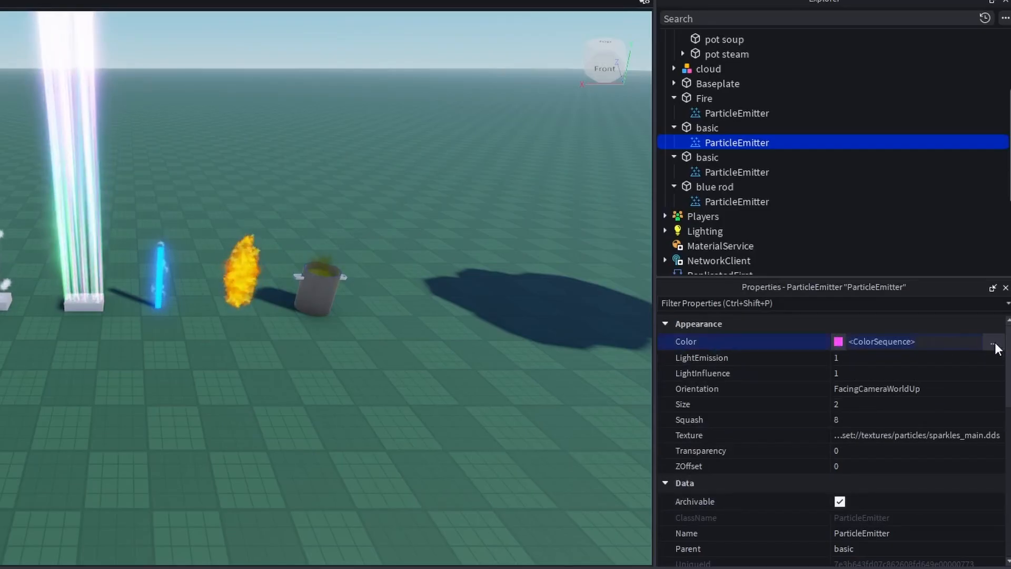
left_click(993, 343)
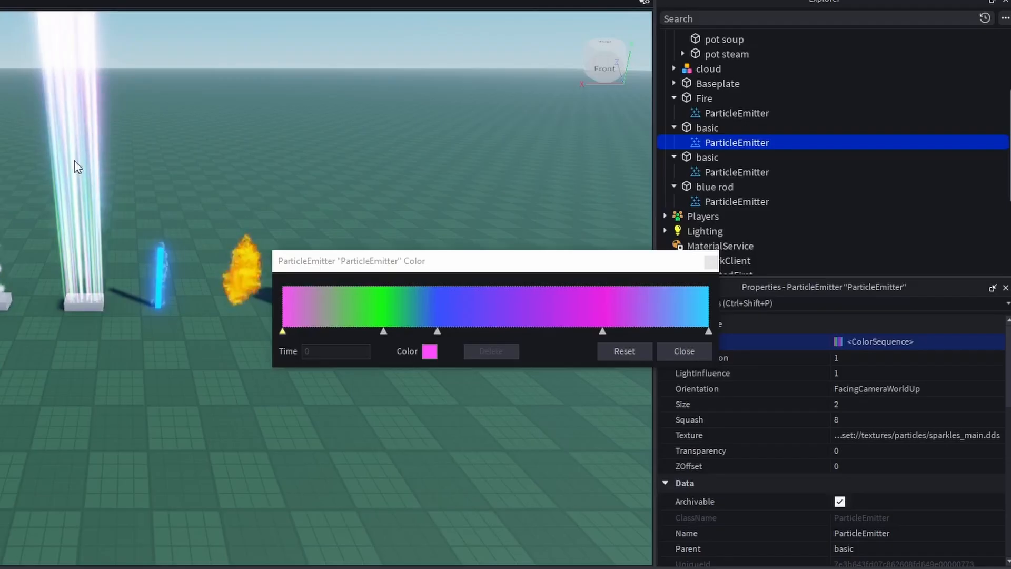
left_click(684, 351)
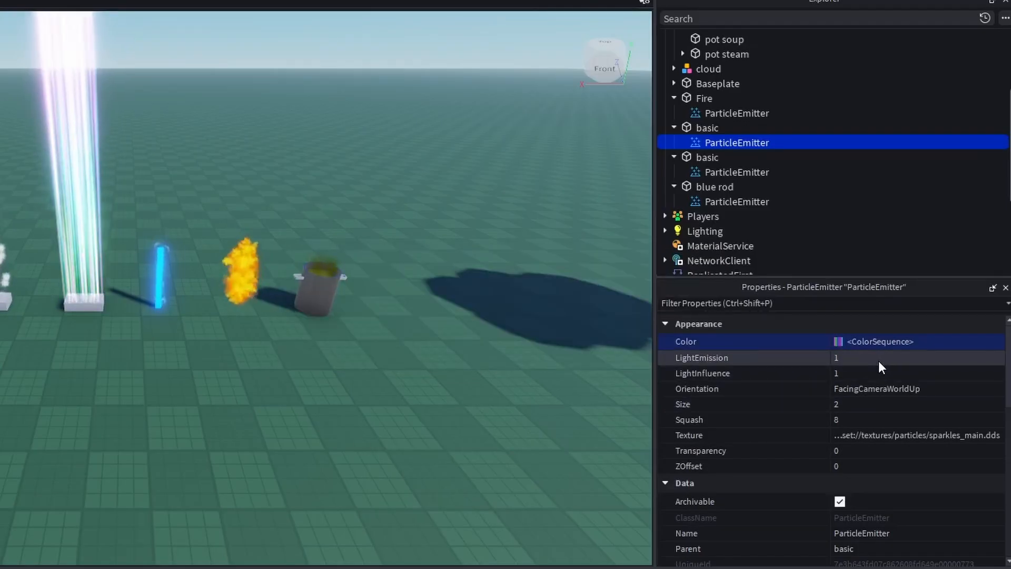
Try a Squash of 1 on the rainbow beam's ParticleEmitter and set it back to 8.
scroll(896, 366, "down", 1)
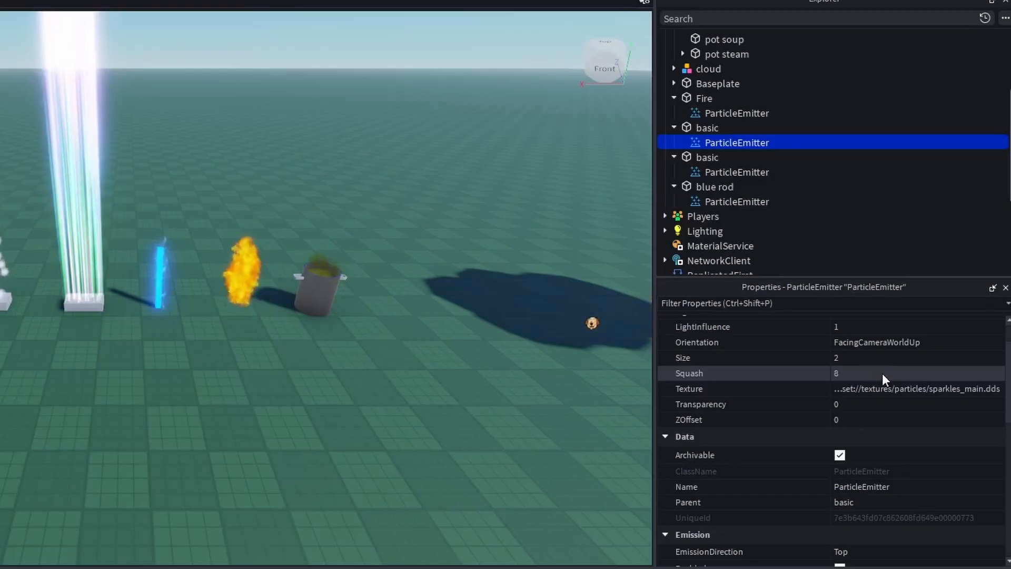
left_click(858, 372)
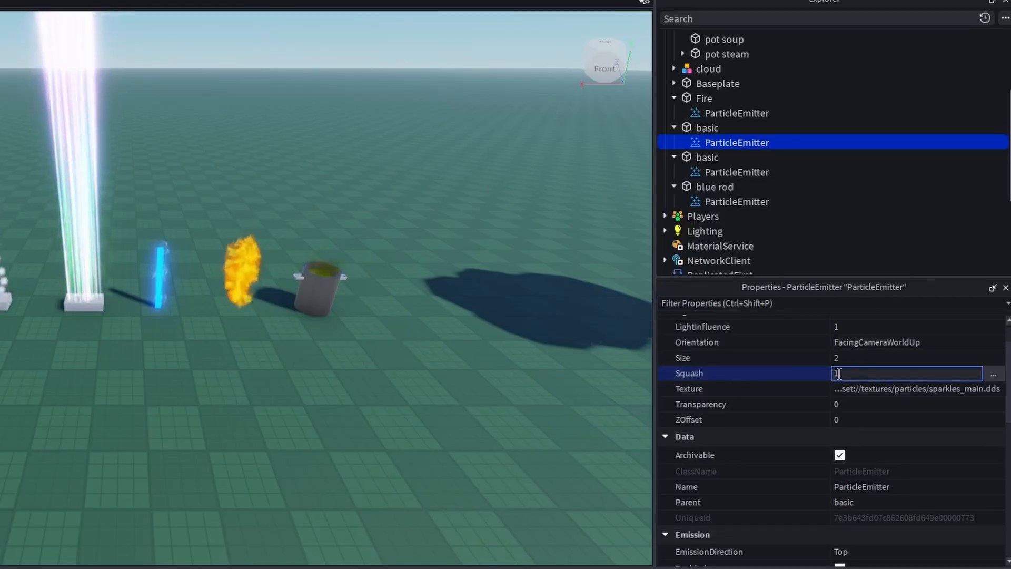
left_click(864, 359)
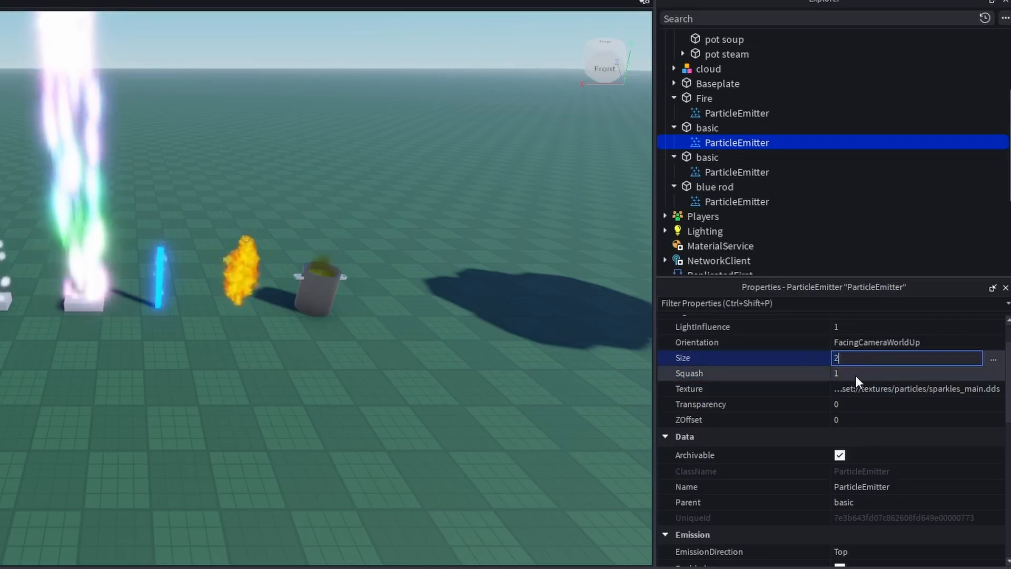
left_click(855, 374)
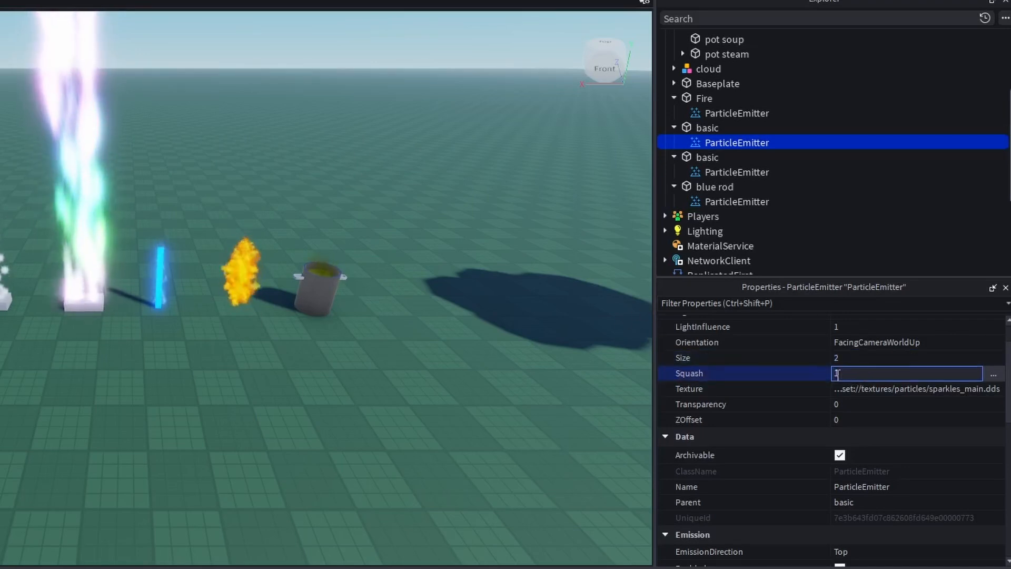
key("BackSpace")
type("8")
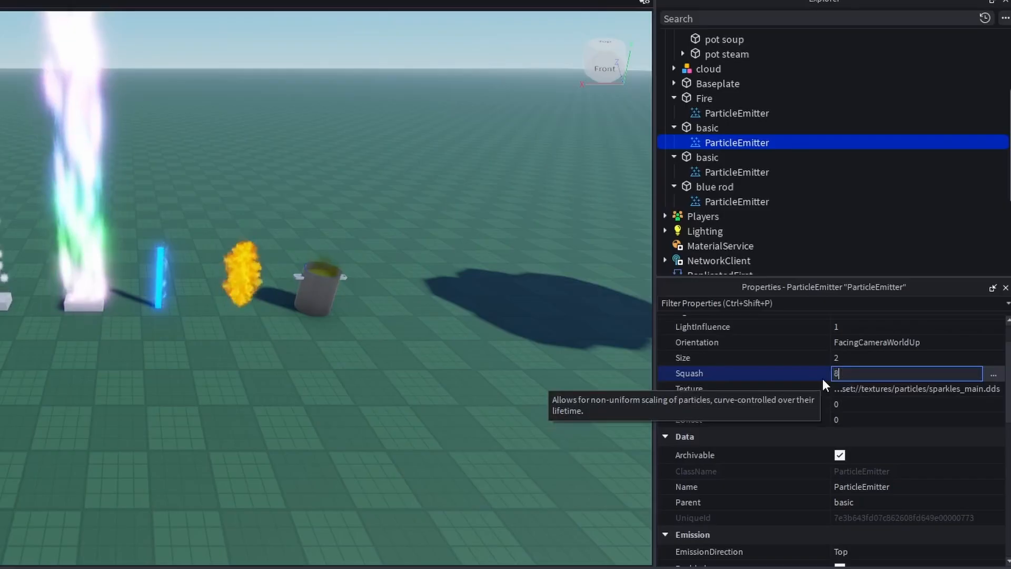
left_click(856, 358)
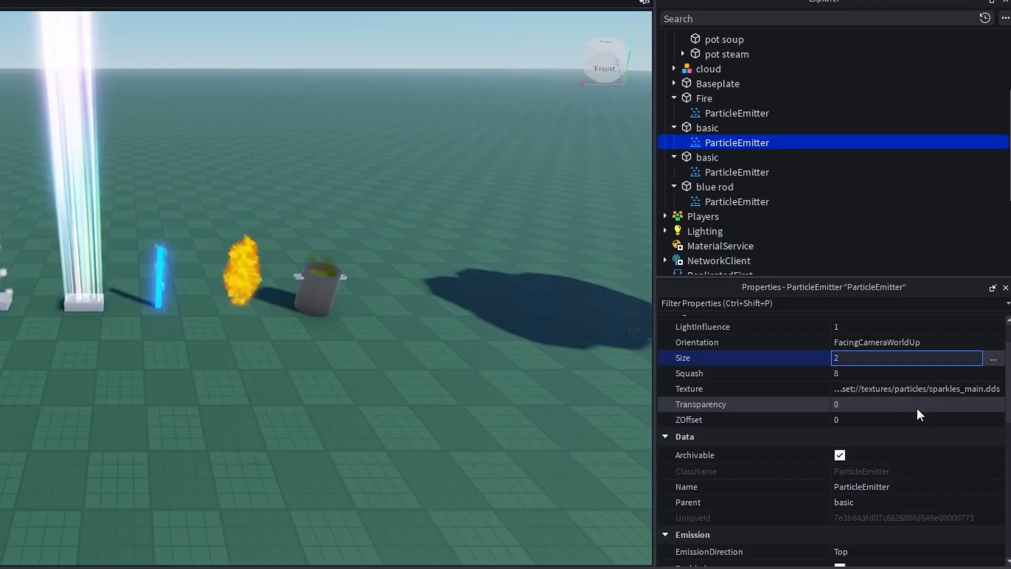
Review the beam emitter's emission, shape and motion properties, and look over the texture tiles of the particle pack.
scroll(872, 418, "down", 1)
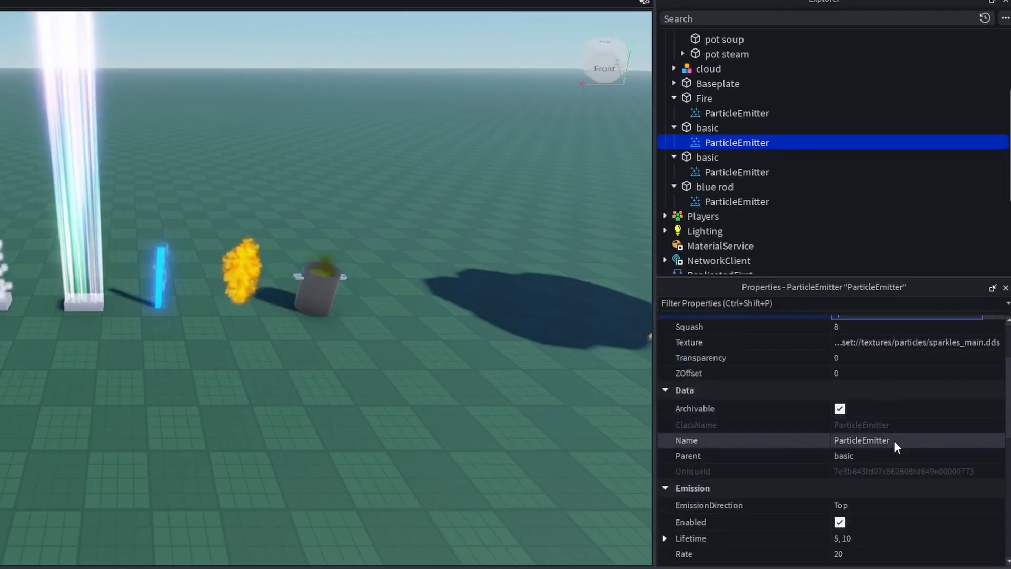
scroll(895, 441, "down", 4)
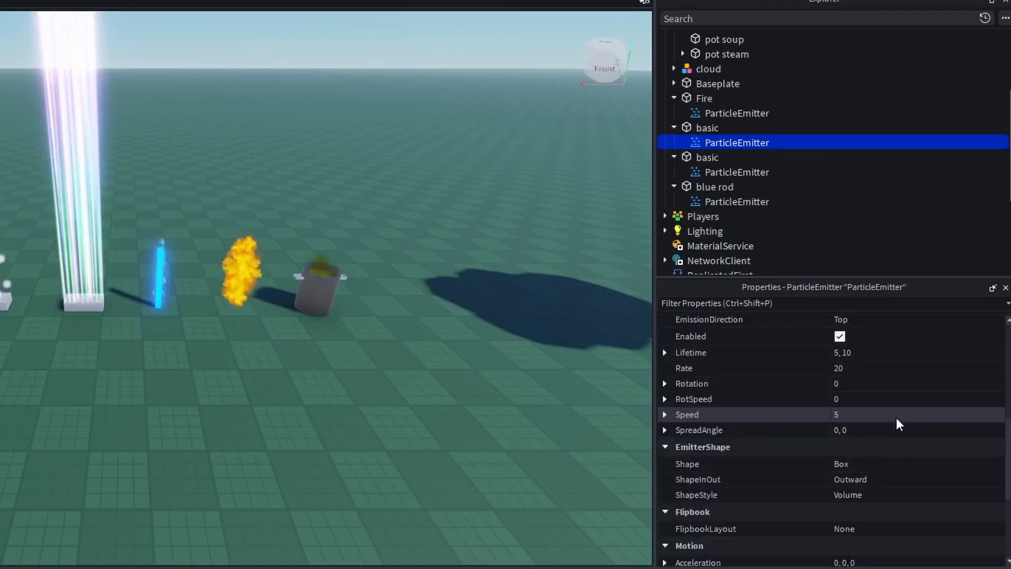
scroll(897, 418, "down", 1)
scroll(897, 418, "down", 4)
scroll(899, 434, "up", 3)
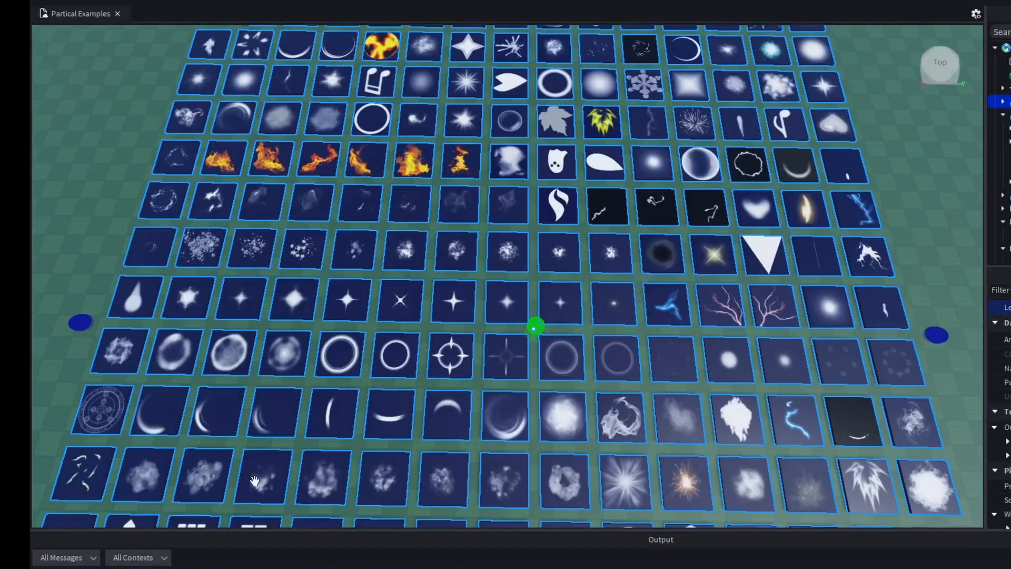
middle_click_drag(270, 476, 347, 413)
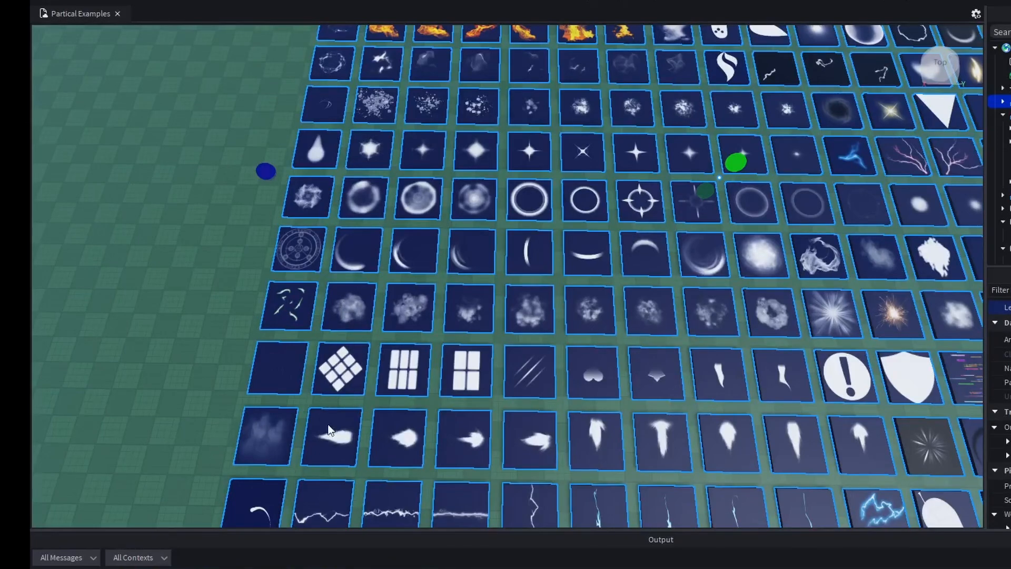
middle_click_drag(578, 379, 556, 380)
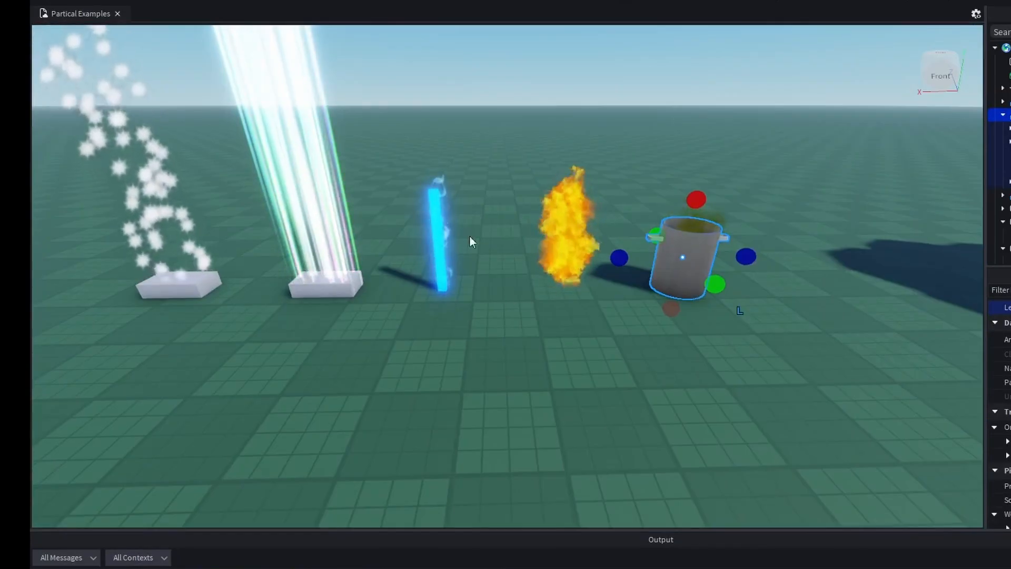
Select the blue rod's ParticleEmitter and examine its appearance, texture, emission and emitter shape properties.
left_click(441, 222)
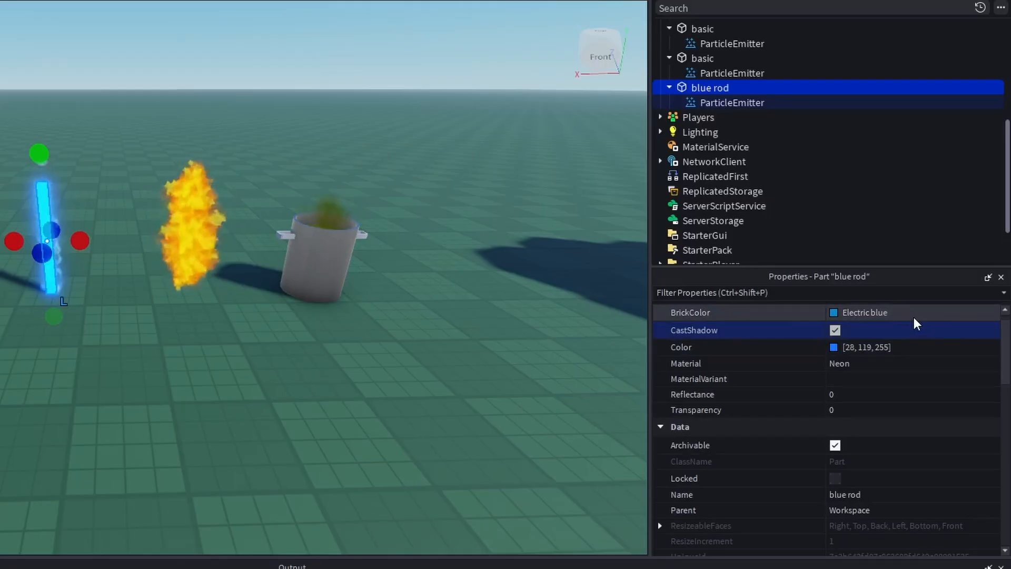
left_click(727, 102)
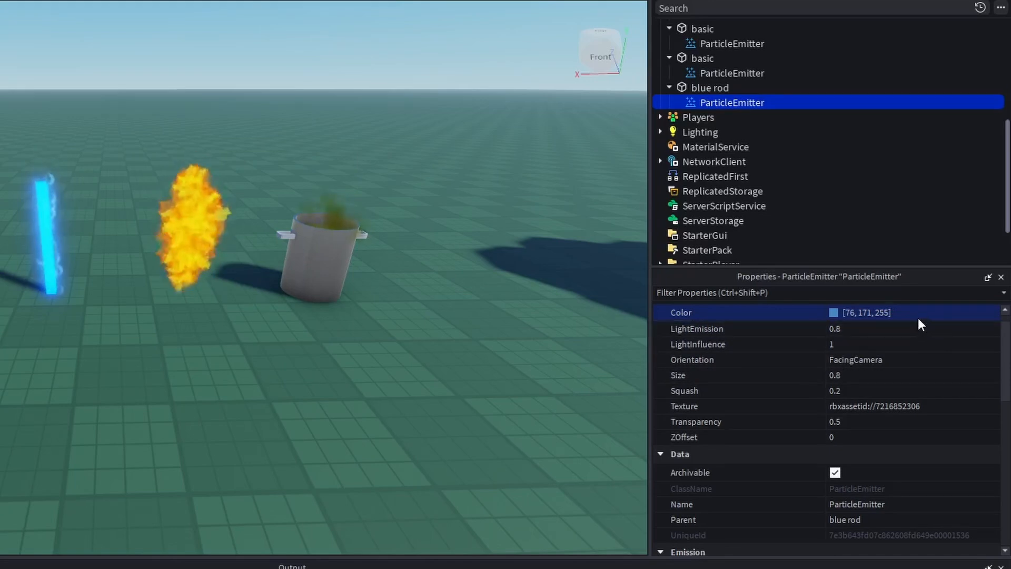
scroll(878, 326, "down", 1)
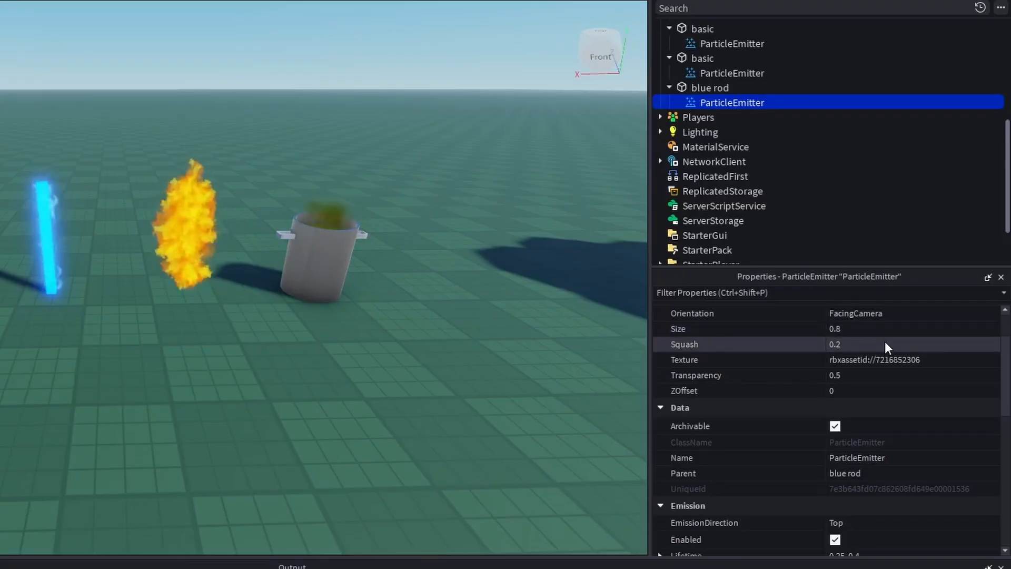
left_click(938, 360)
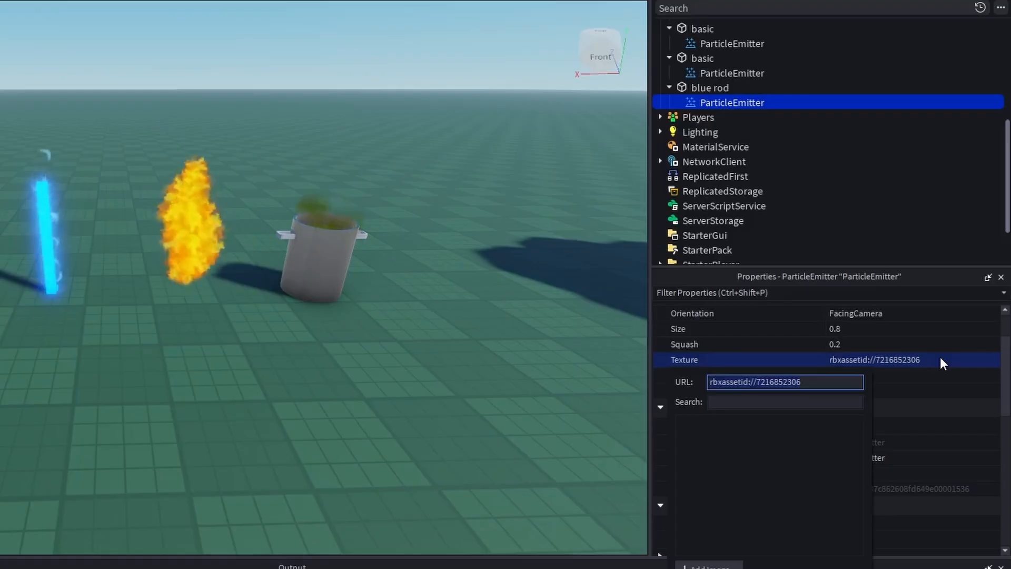
left_click(858, 389)
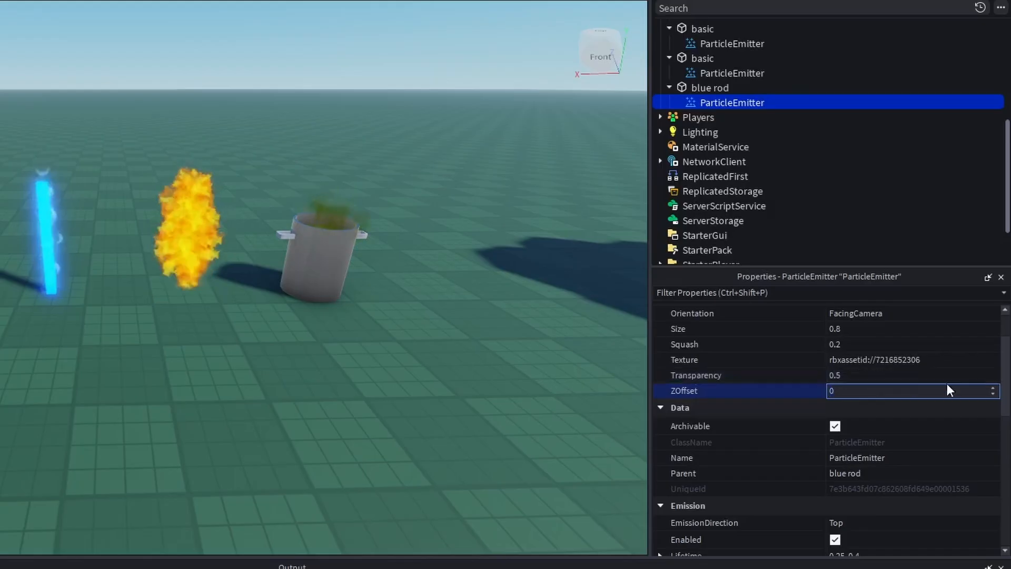
scroll(943, 385, "down", 4)
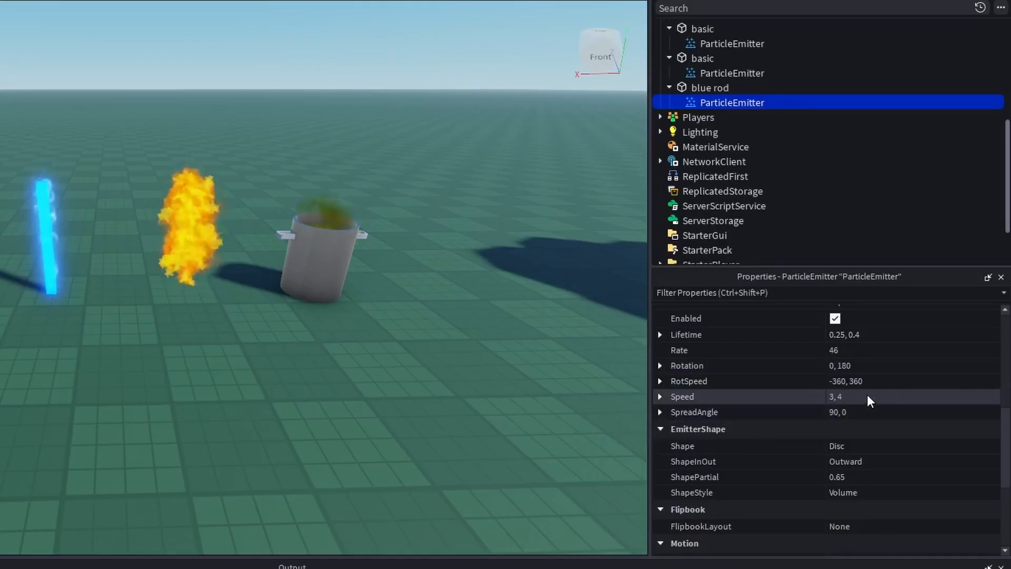
scroll(868, 394, "down", 1)
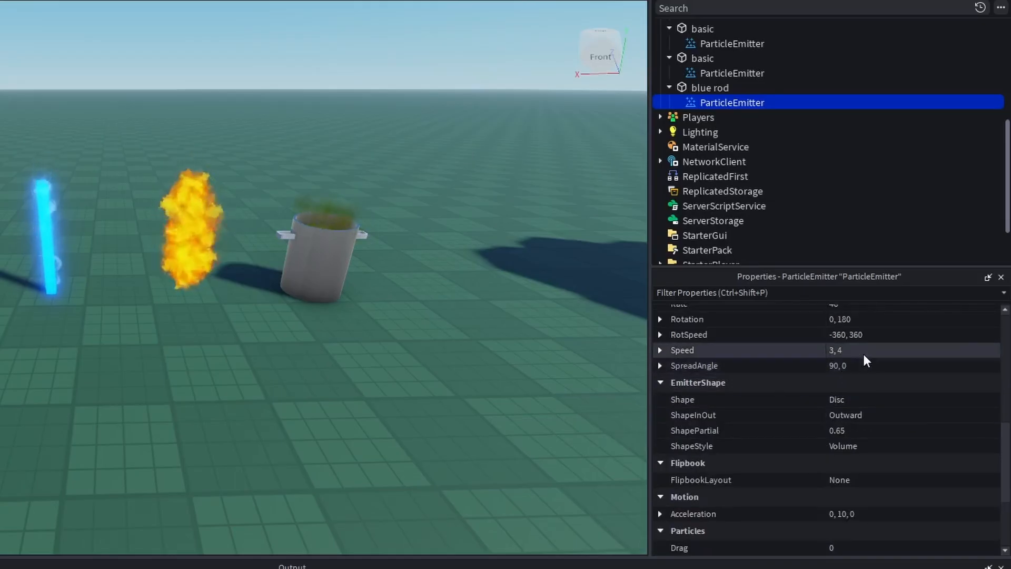
Examine the X and Y components of the blue rod emitter's SpreadAngle and its remaining motion and particle properties.
left_click(662, 367)
left_click(661, 366)
scroll(935, 436, "down", 1)
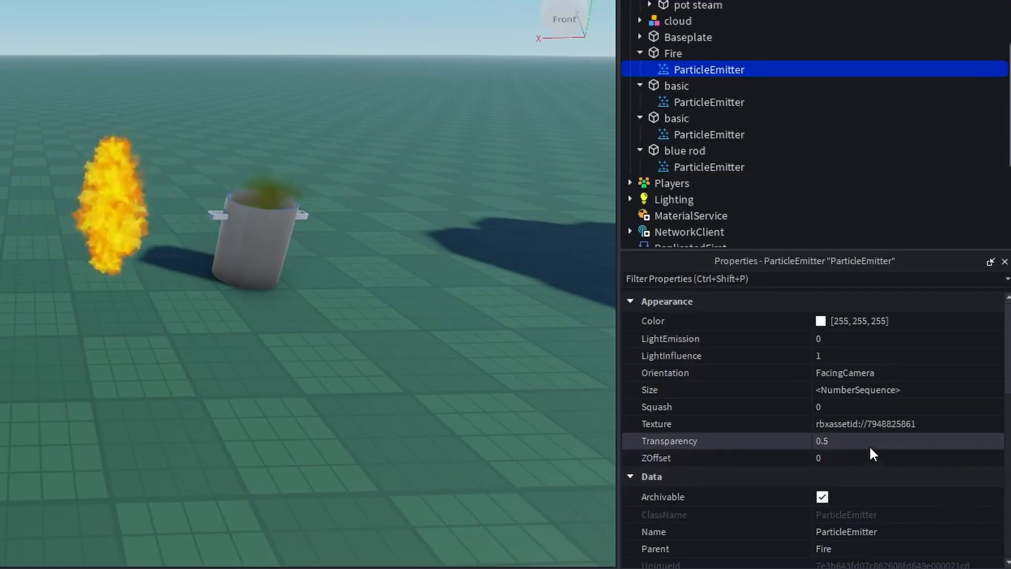
Select the Fire part's ParticleEmitter and examine its appearance, emission, emitter shape, motion and particle properties.
scroll(913, 411, "down", 5)
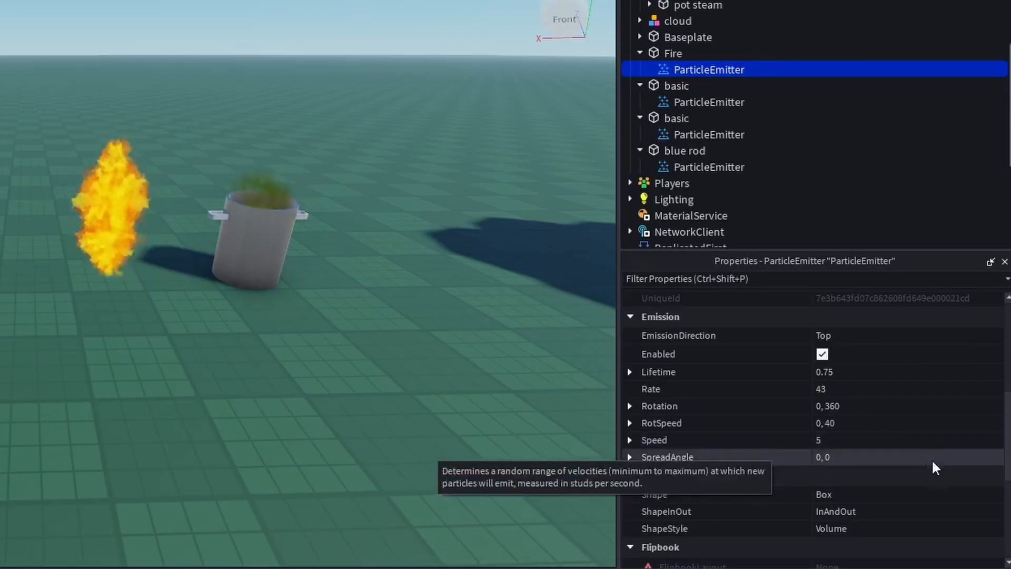
scroll(932, 466, "down", 3)
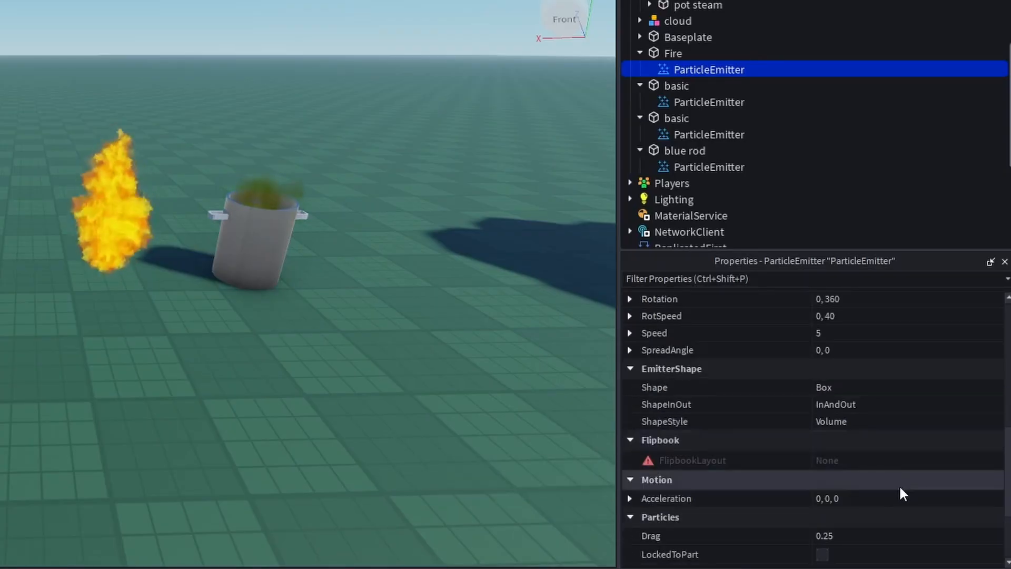
scroll(901, 488, "down", 3)
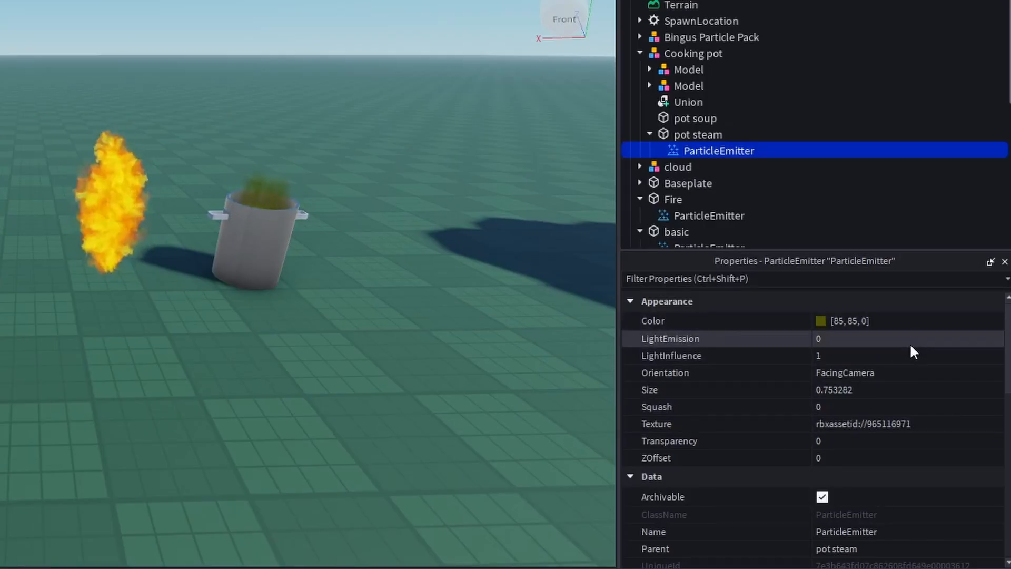
Select the pot steam's ParticleEmitter in the Cooking pot and examine its Size, SpreadAngle, emitter shape and motion properties.
left_click(909, 390)
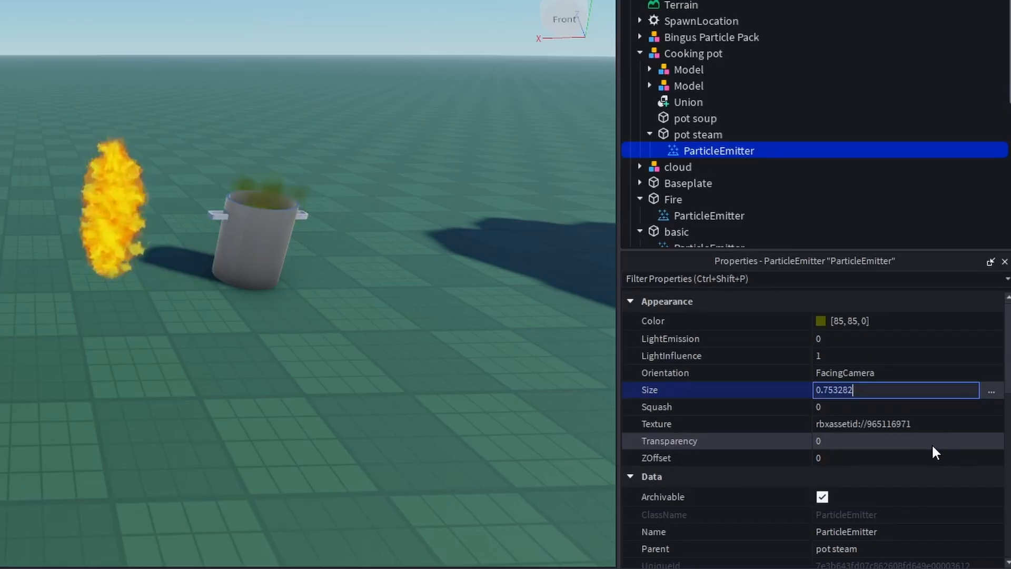
scroll(931, 444, "down", 4)
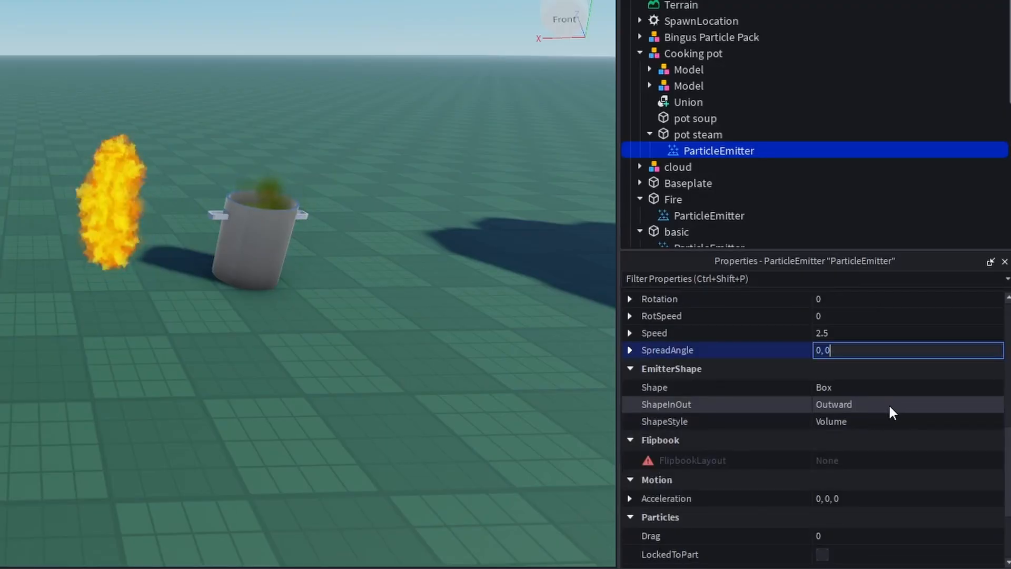
scroll(889, 405, "down", 1)
scroll(891, 414, "up", 4)
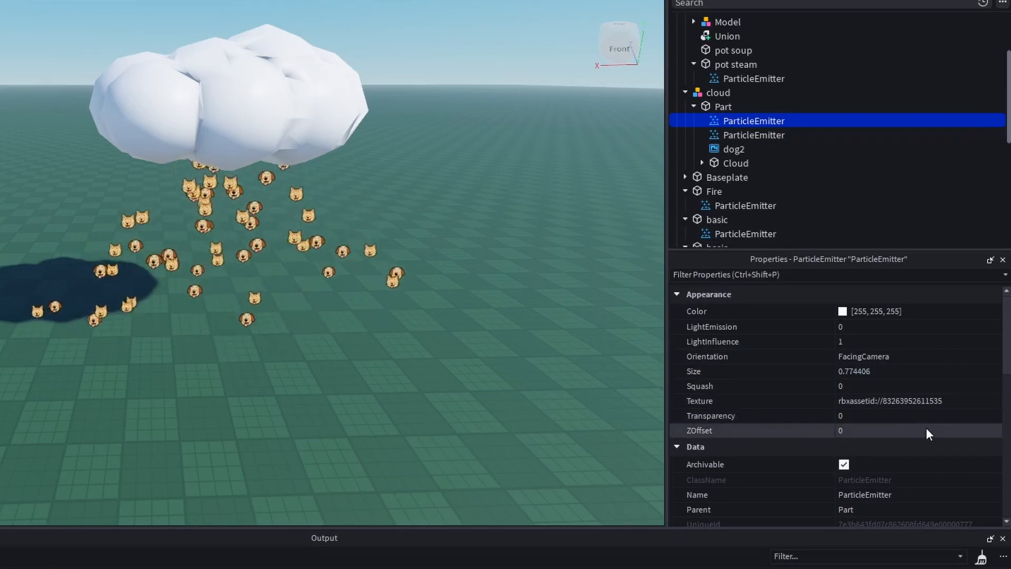
Select the first ParticleEmitter in the cloud's Part and examine its emission properties, including the SpreadAngle's X and Y components.
scroll(926, 428, "down", 5)
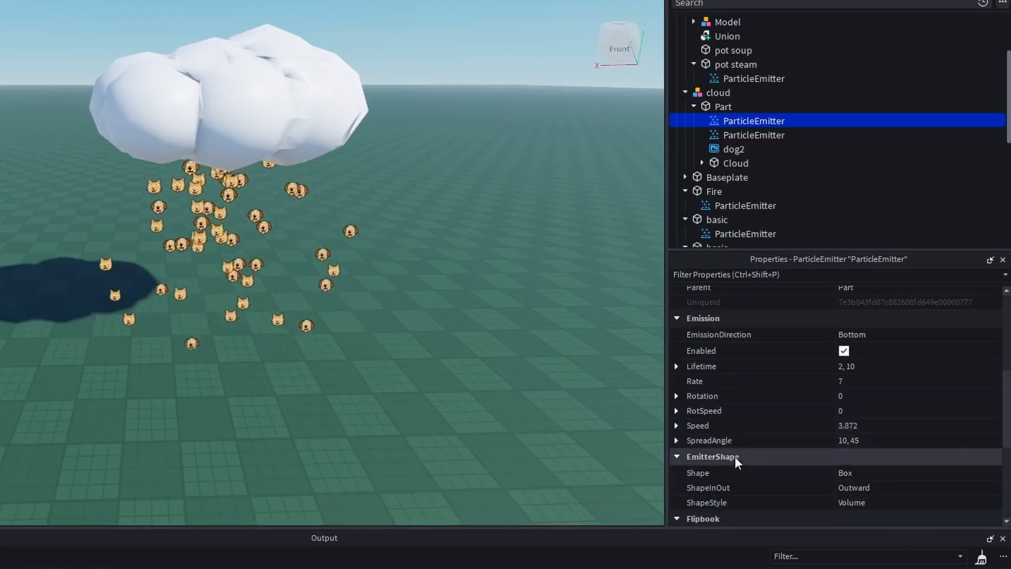
left_click(677, 441)
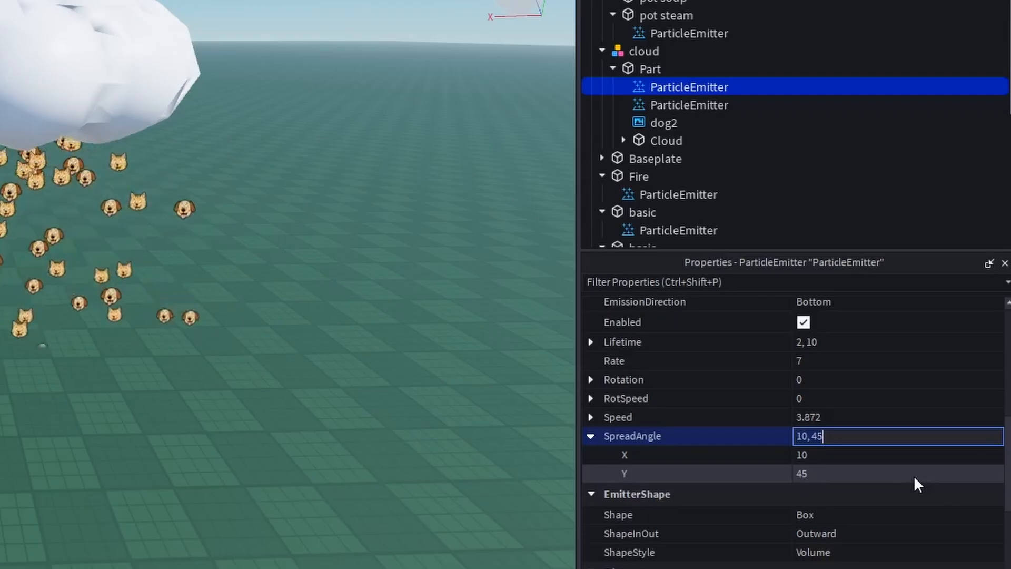
scroll(914, 475, "down", 1)
scroll(912, 438, "up", 3)
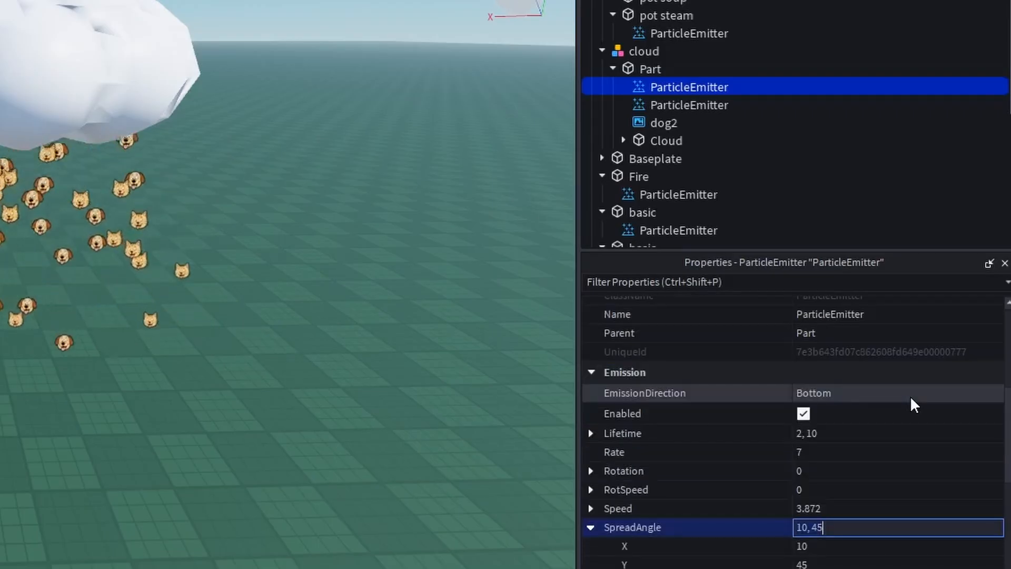